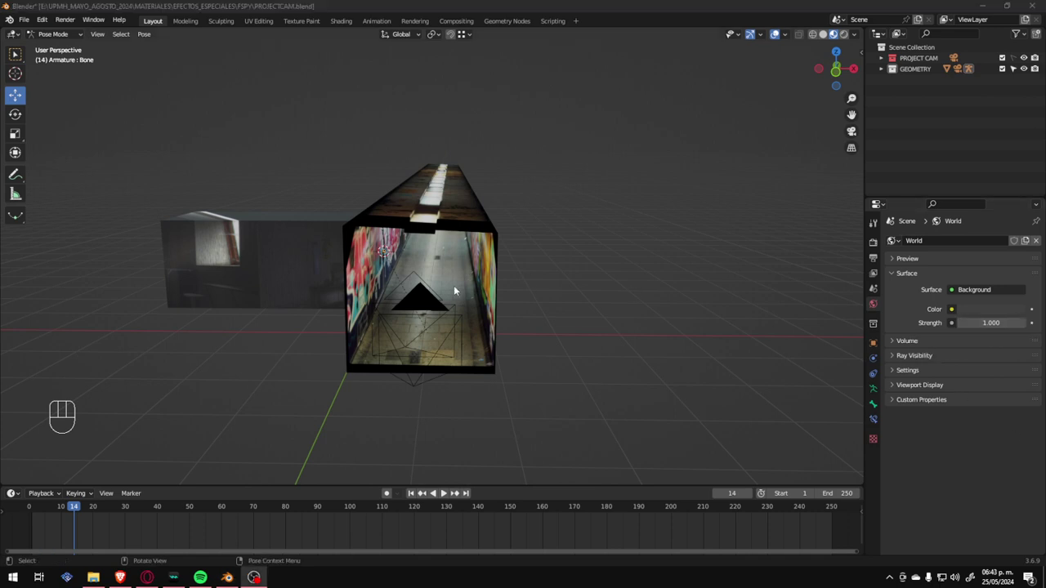
pyautogui.click(524, 288)
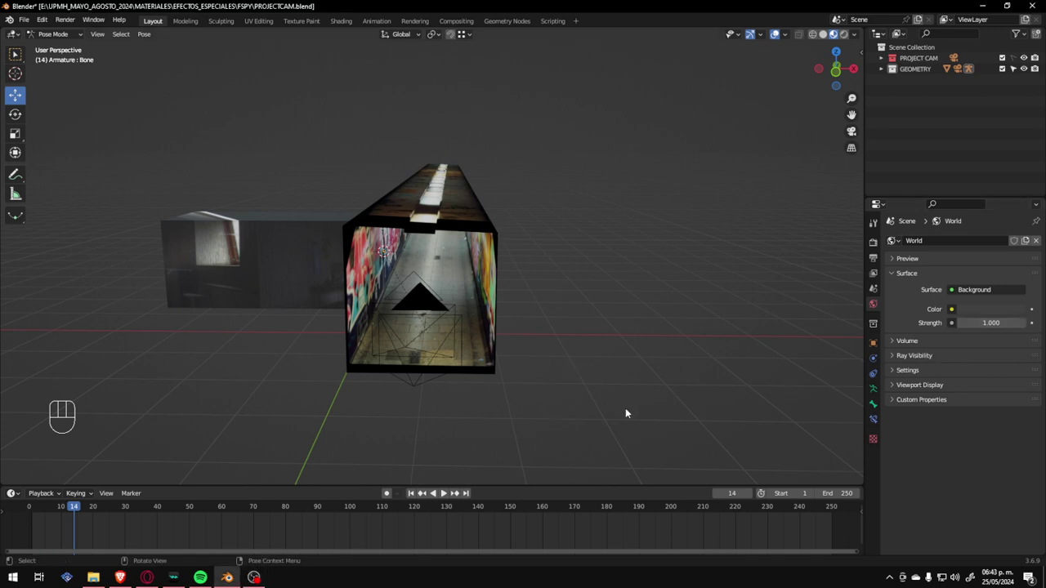
pyautogui.scroll(5, 440, 330)
pyautogui.scroll(-5, 439, 328)
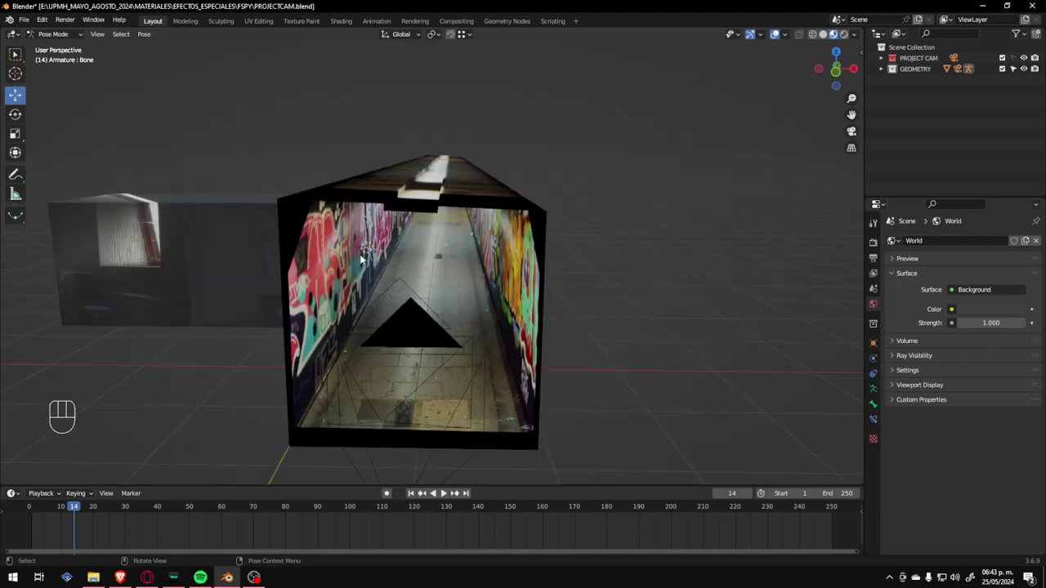
pyautogui.moveTo(436, 334); pyautogui.dragTo(216, 271, button='middle')
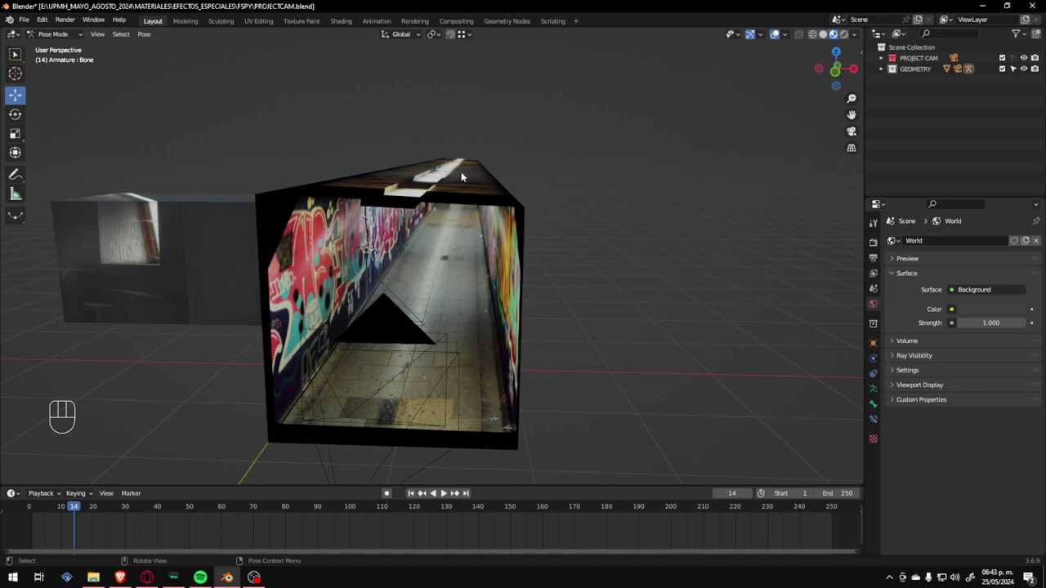
pyautogui.moveTo(436, 281); pyautogui.dragTo(481, 294, button='middle')
pyautogui.moveTo(512, 340); pyautogui.dragTo(531, 330, button='middle')
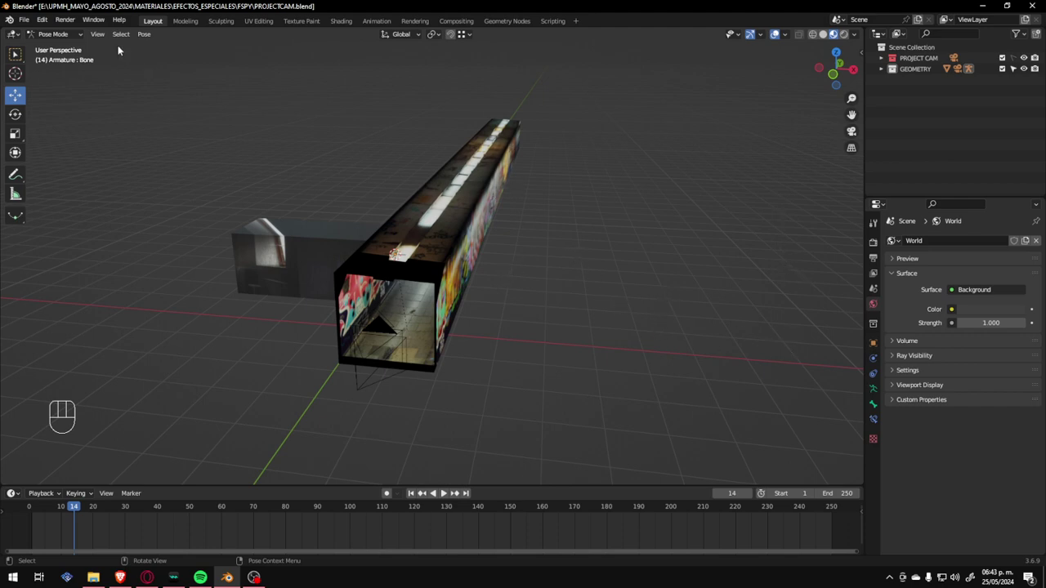
# Switch from Pose Mode to Object Mode and select the Tunel mesh.
pyautogui.click(53, 33)
pyautogui.click(65, 35)
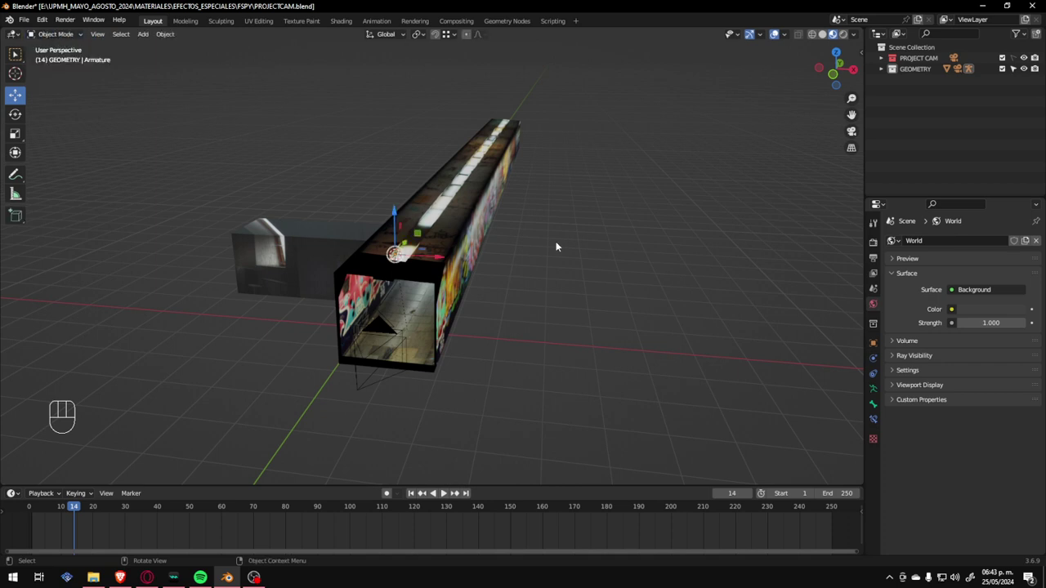
pyautogui.click(451, 192)
pyautogui.click(490, 173)
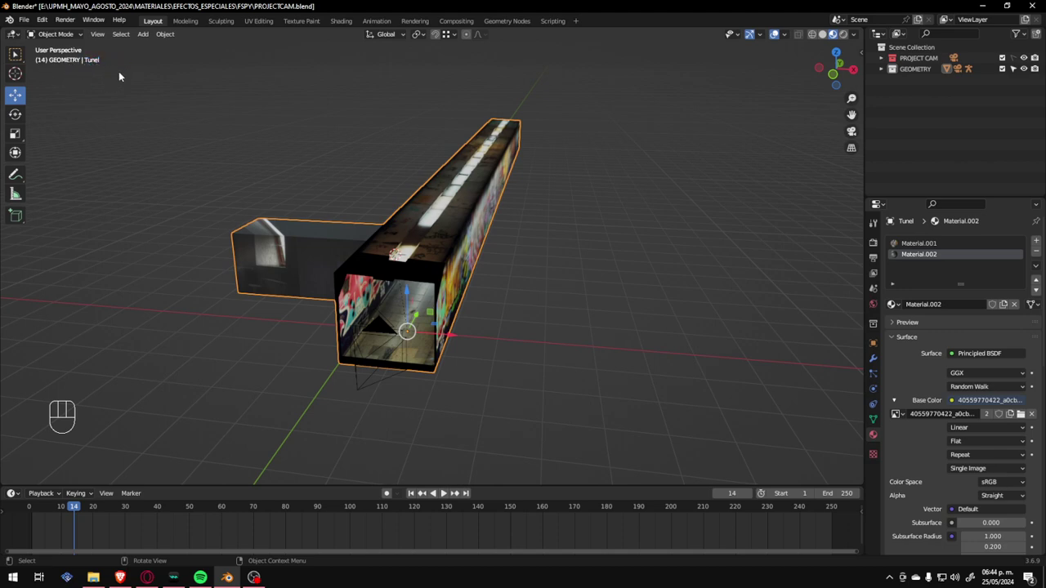
pyautogui.moveTo(119, 71); pyautogui.dragTo(386, 171, button='middle')
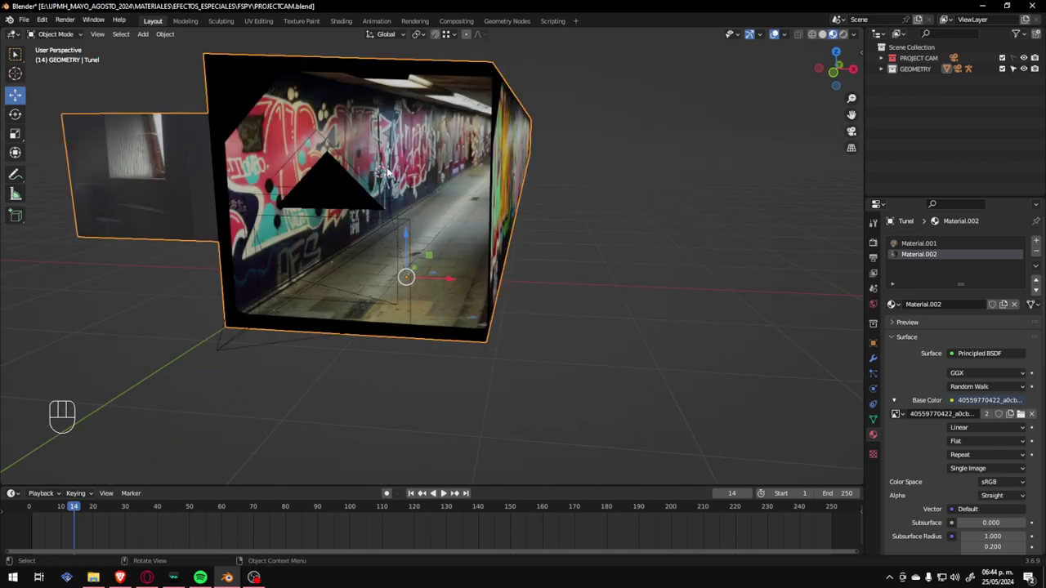
pyautogui.click(381, 167)
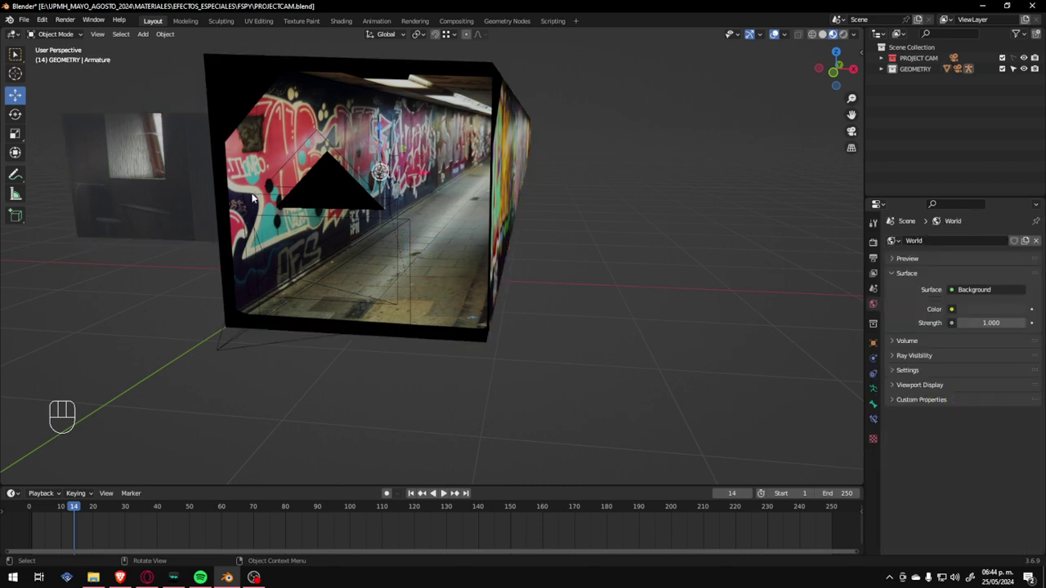
pyautogui.scroll(-8, 294, 196)
pyautogui.click(505, 176)
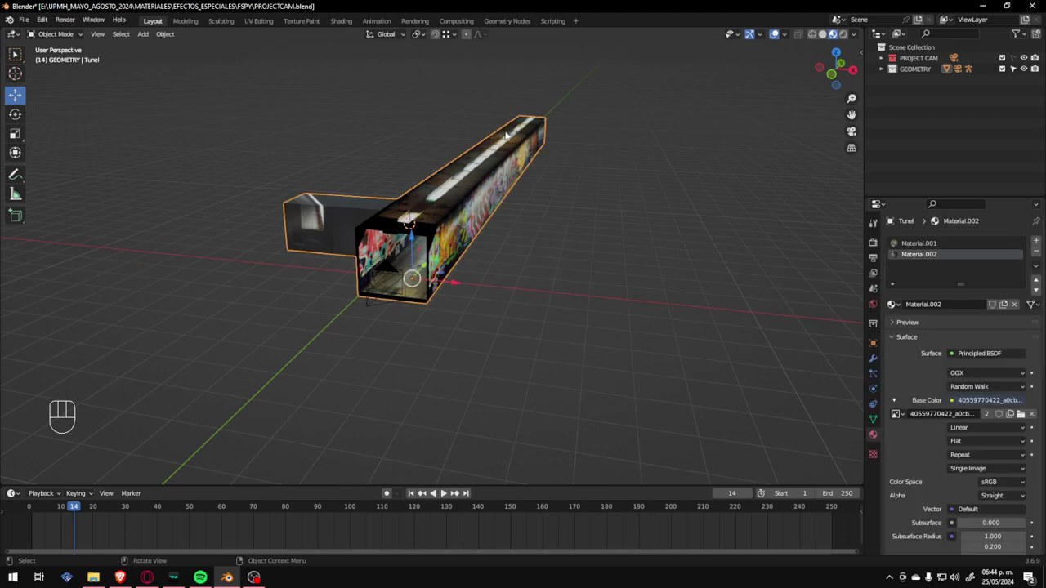
pyautogui.moveTo(471, 172); pyautogui.dragTo(474, 173, button='middle')
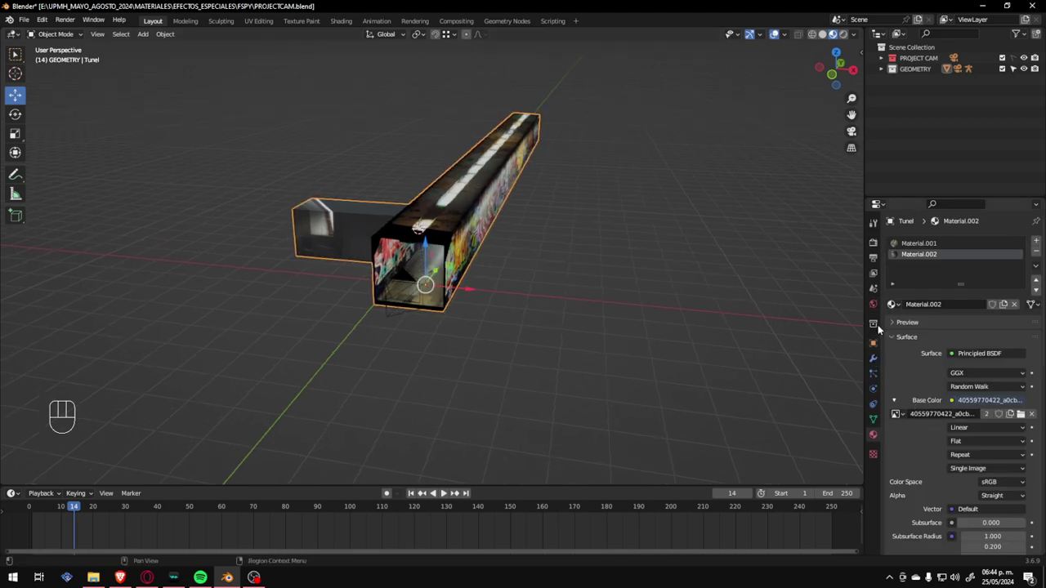
# Remove the Armature and Lattice modifiers that have no object assigned from the tunnel's modifier stack.
pyautogui.click(873, 358)
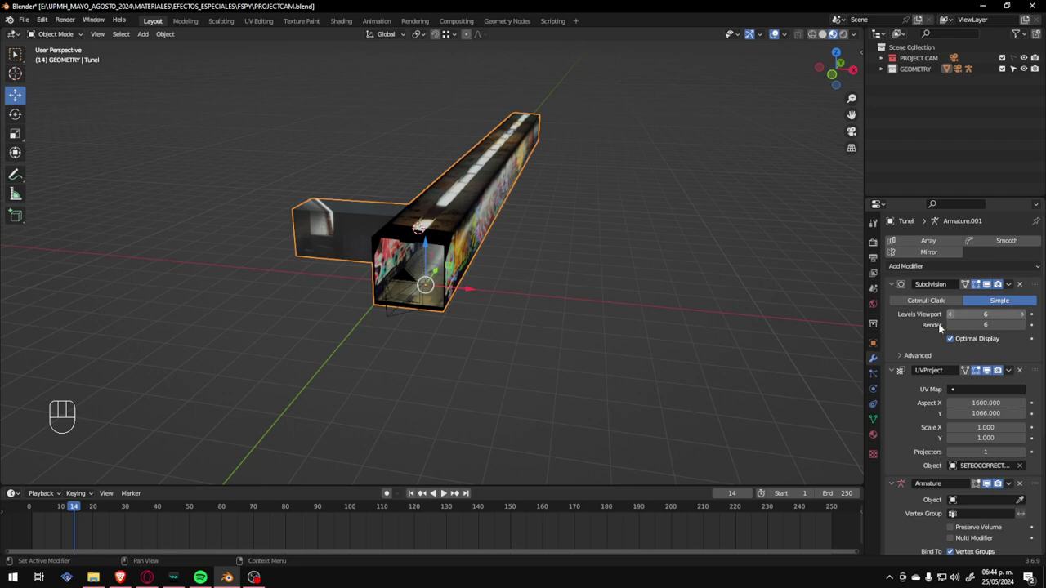
pyautogui.scroll(-3, 944, 290)
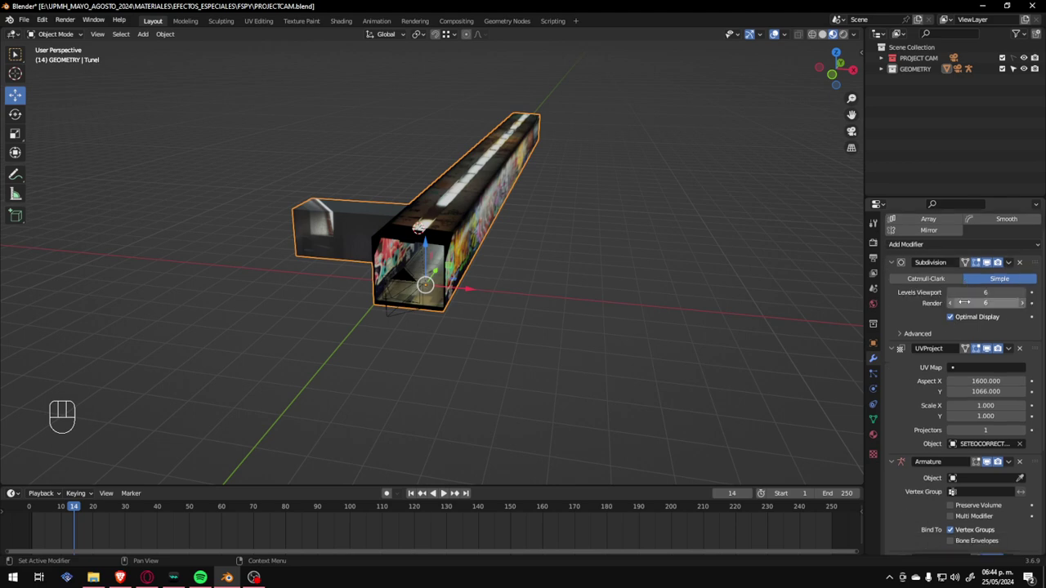
pyautogui.scroll(-2, 936, 331)
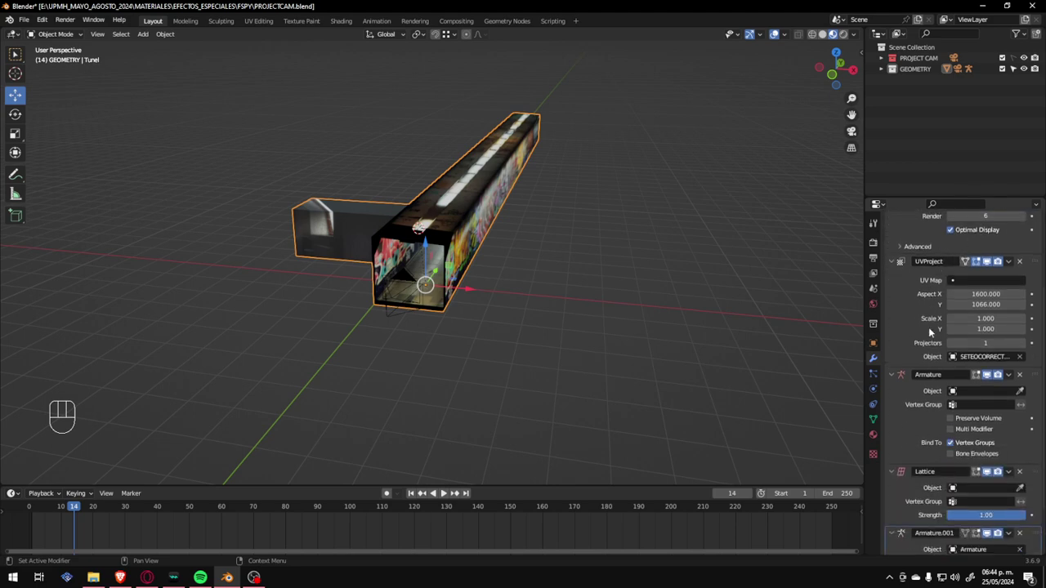
pyautogui.scroll(4, 933, 335)
pyautogui.scroll(-7, 934, 335)
pyautogui.scroll(8, 889, 325)
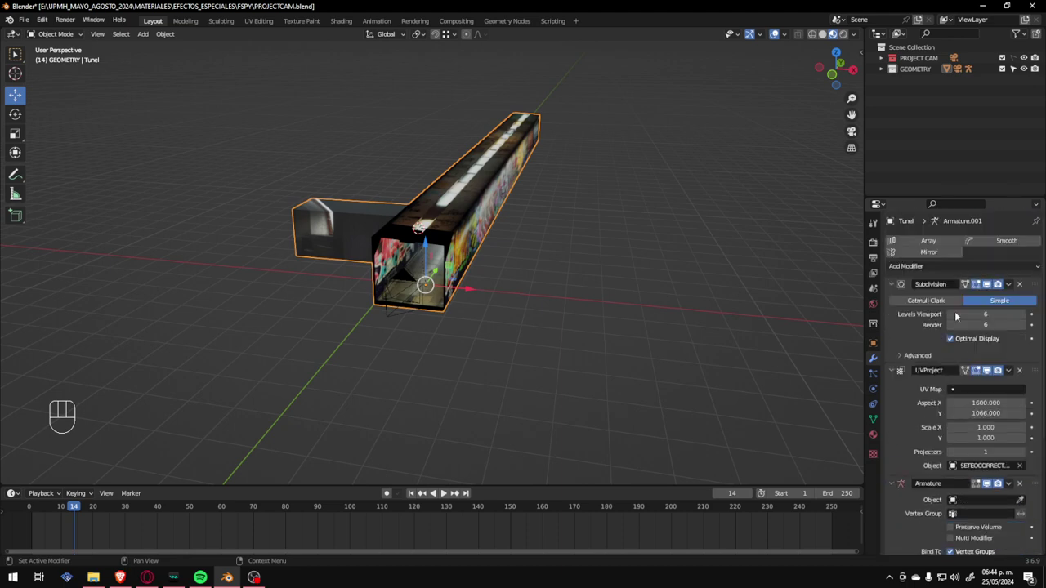
pyautogui.scroll(-8, 952, 351)
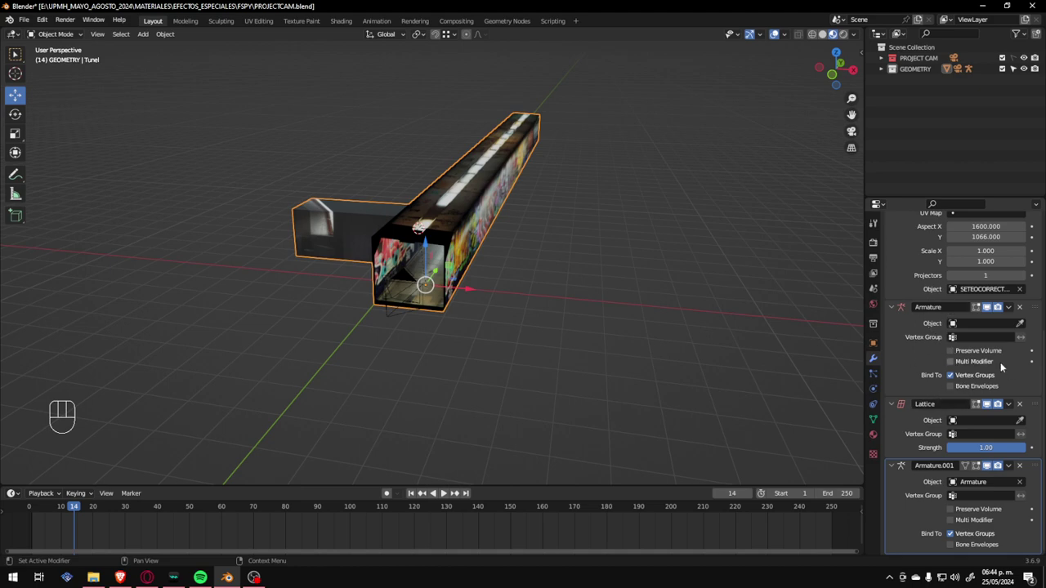
pyautogui.click(1020, 309)
pyautogui.click(1019, 404)
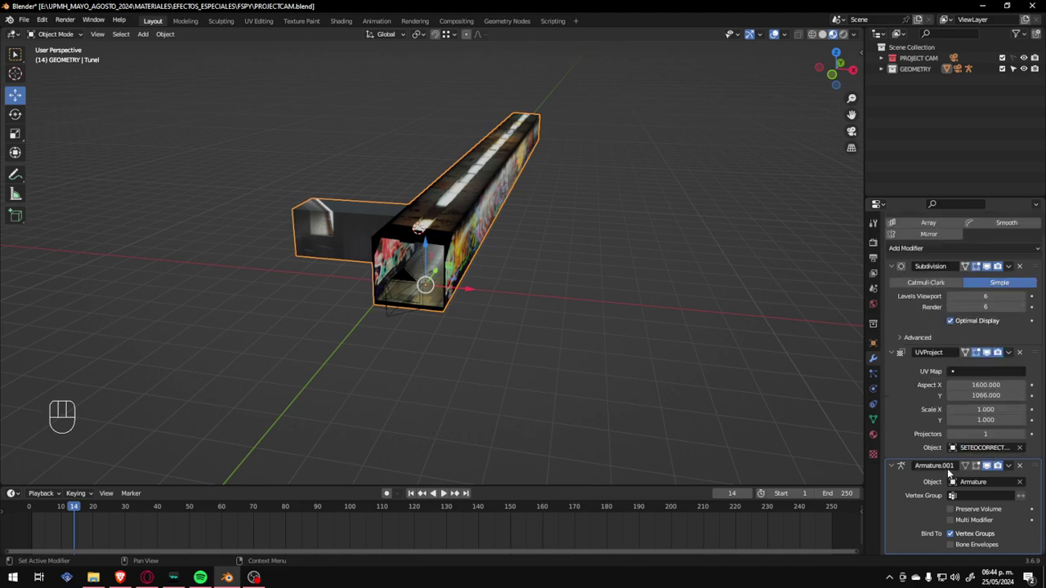
pyautogui.scroll(1, 940, 384)
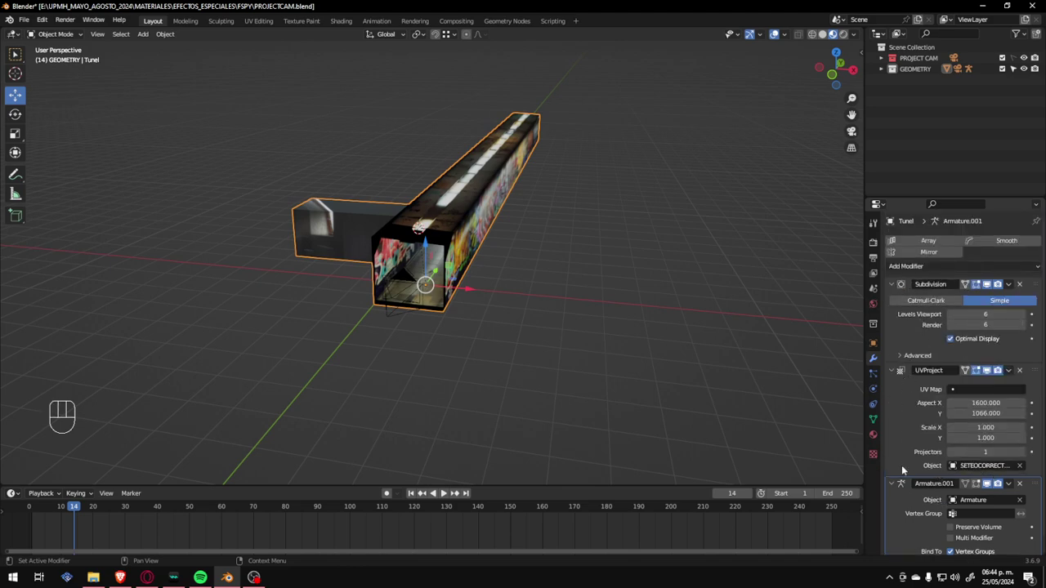
# Deselect the tunnel and check the UVProject modifier's effect by disabling and re-enabling its viewport display.
pyautogui.click(743, 398)
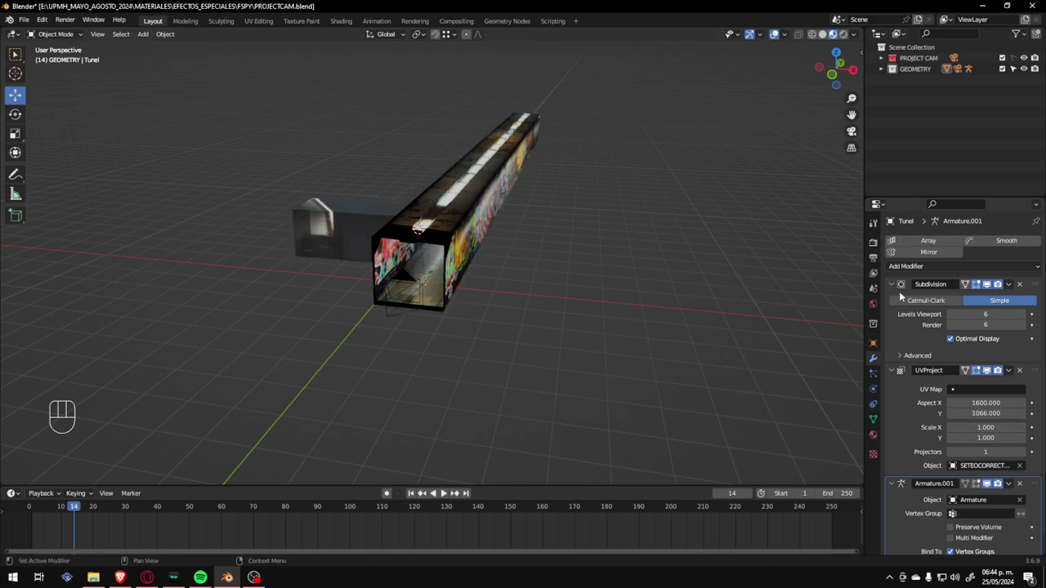
pyautogui.moveTo(637, 270); pyautogui.dragTo(491, 179, button='middle')
pyautogui.scroll(5, 522, 145)
pyautogui.scroll(-4, 521, 145)
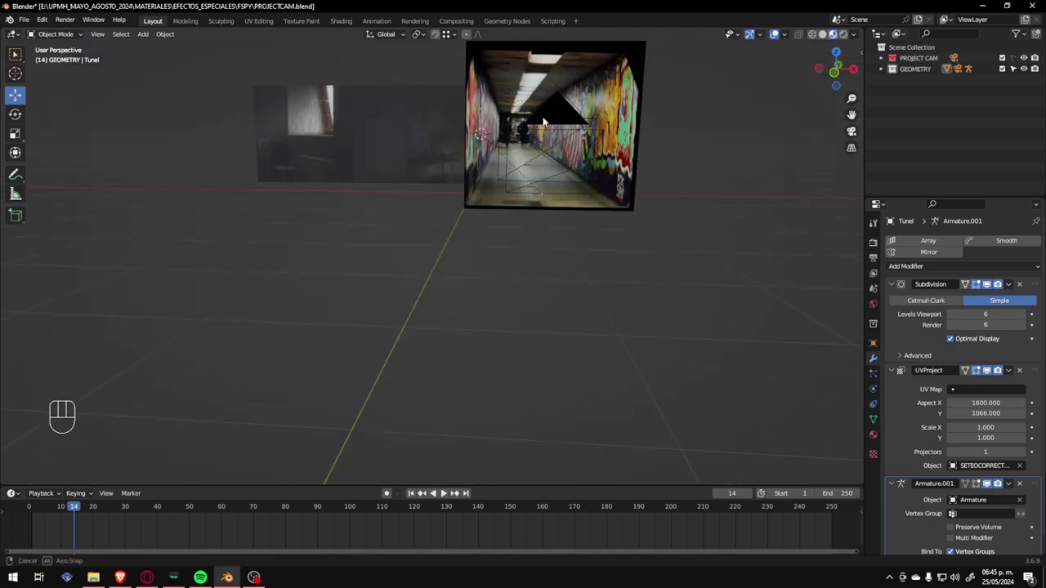
pyautogui.moveTo(522, 145); pyautogui.dragTo(567, 146, button='middle')
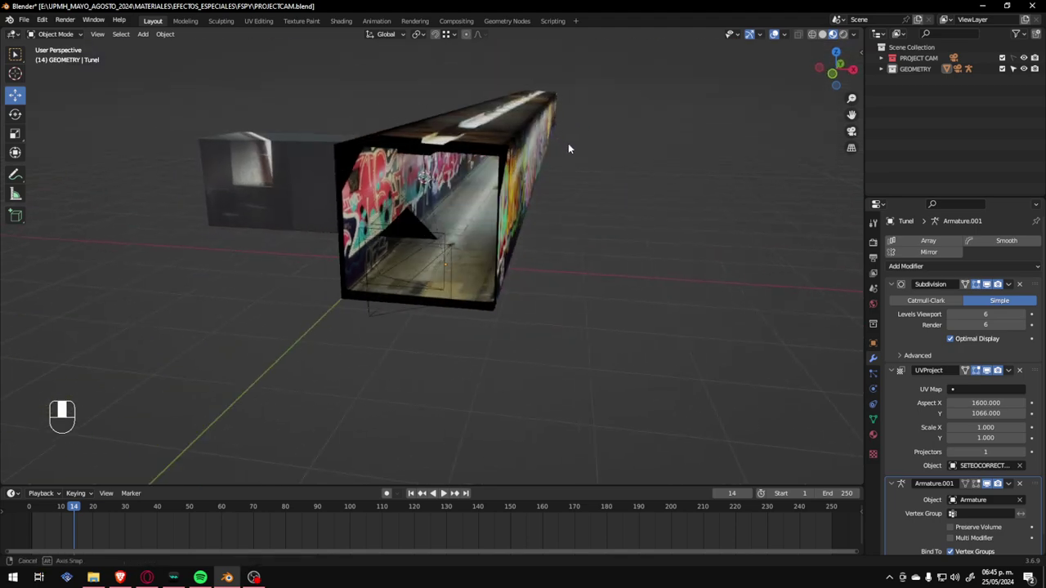
pyautogui.moveTo(572, 246); pyautogui.dragTo(542, 234, button='middle')
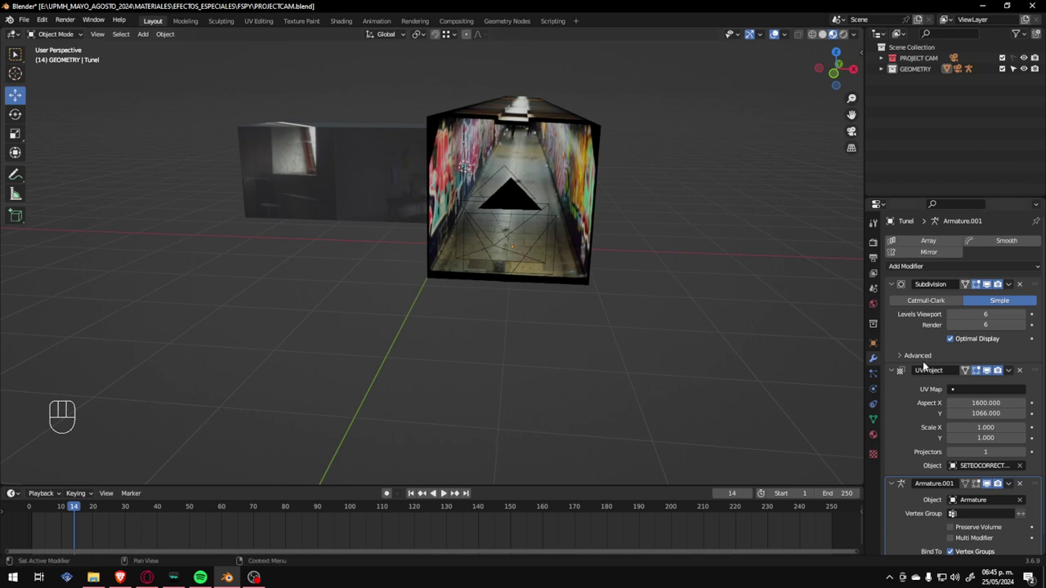
pyautogui.click(987, 371)
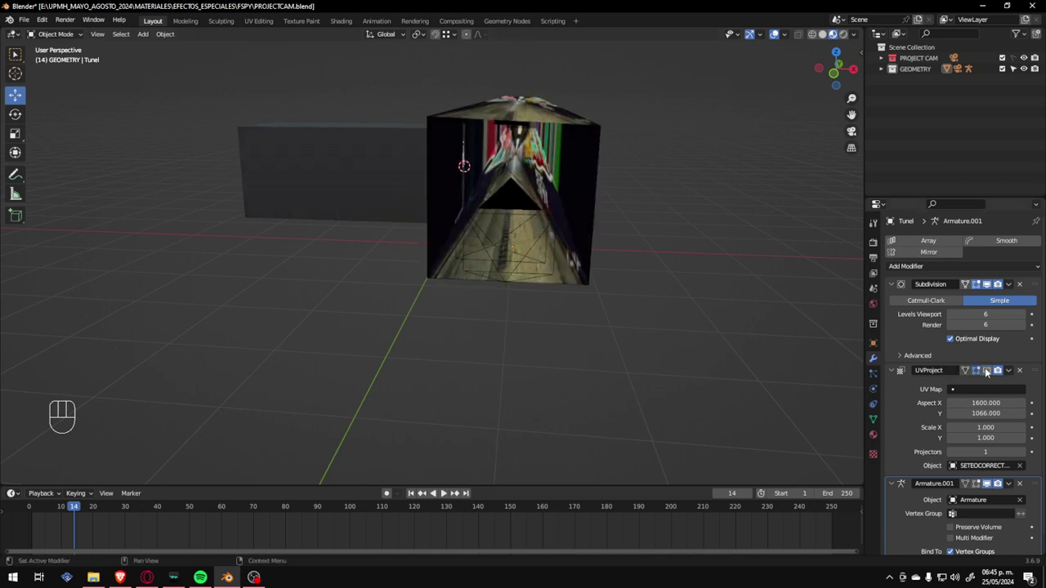
pyautogui.click(986, 372)
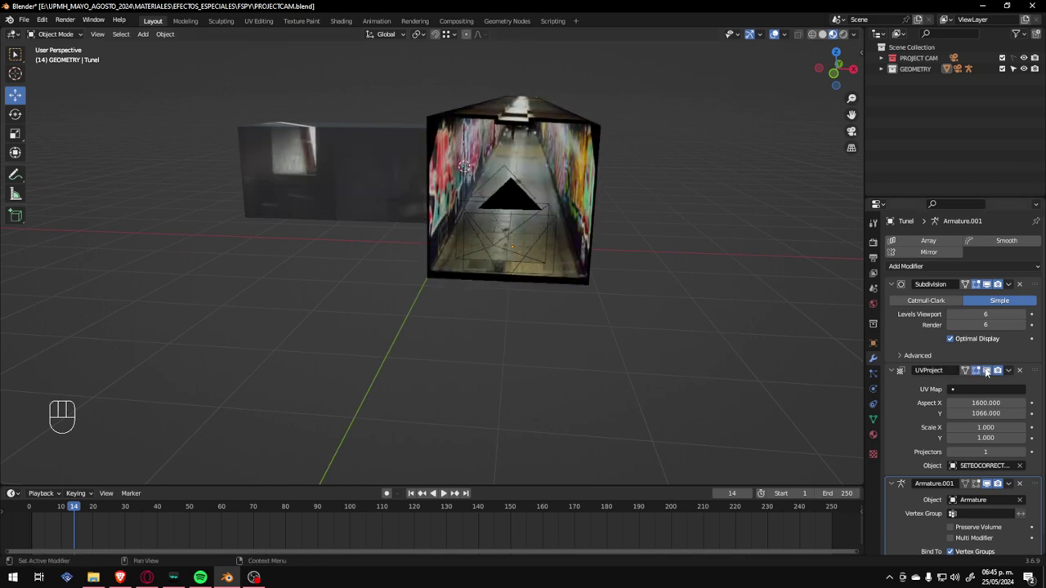
# Check the Armature.001 modifier's effect on the tunnel by toggling its viewport display, leaving it enabled.
pyautogui.scroll(-1, 942, 430)
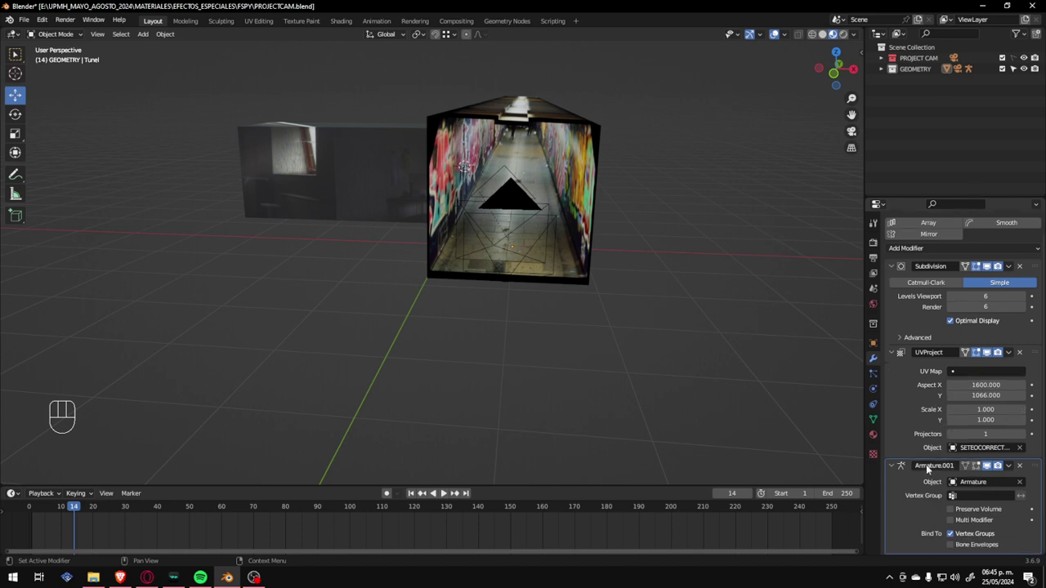
pyautogui.click(986, 466)
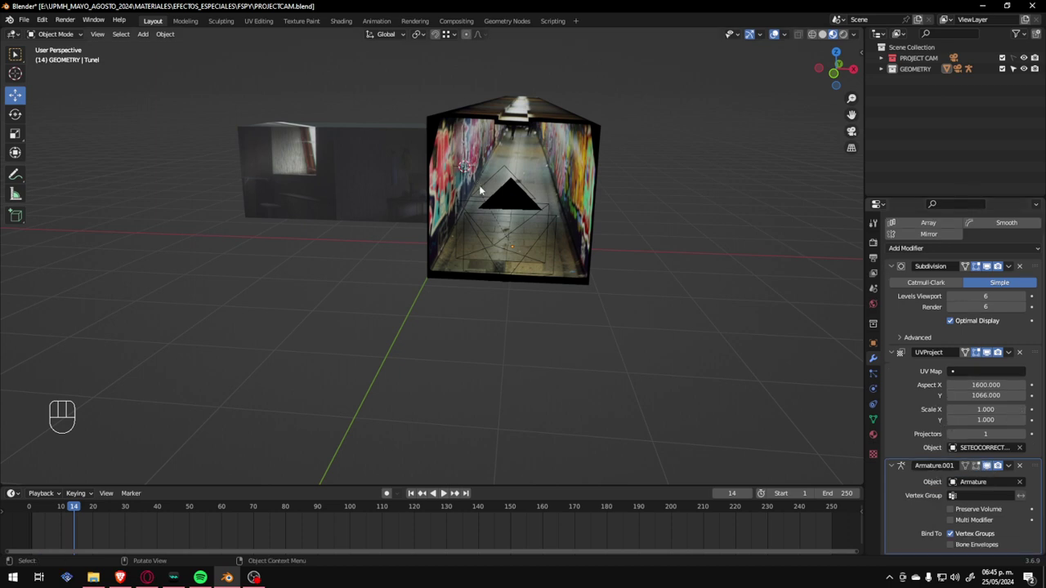
pyautogui.scroll(5, 479, 145)
pyautogui.moveTo(479, 145); pyautogui.dragTo(474, 114, button='middle')
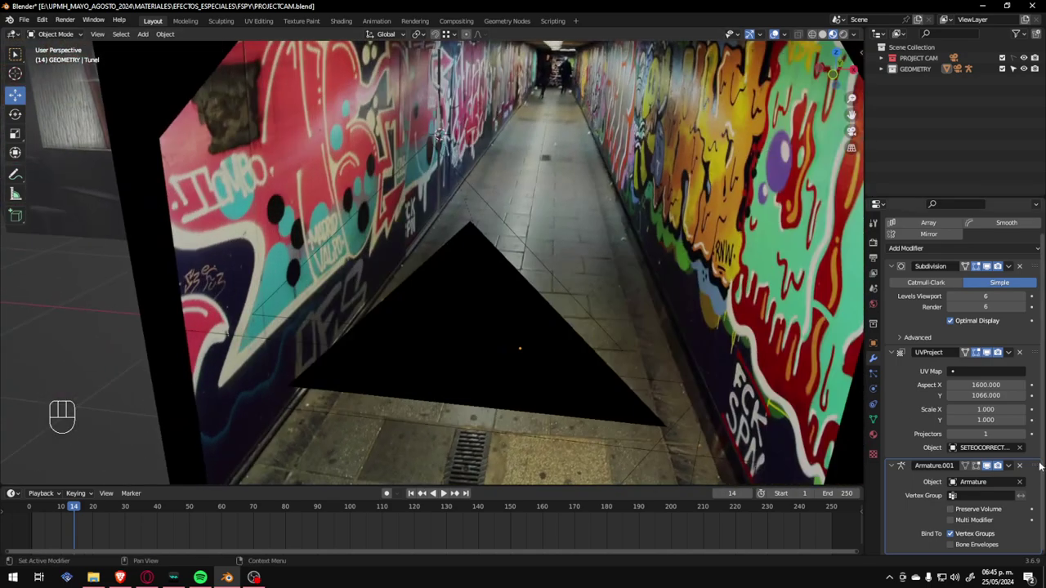
pyautogui.click(987, 466)
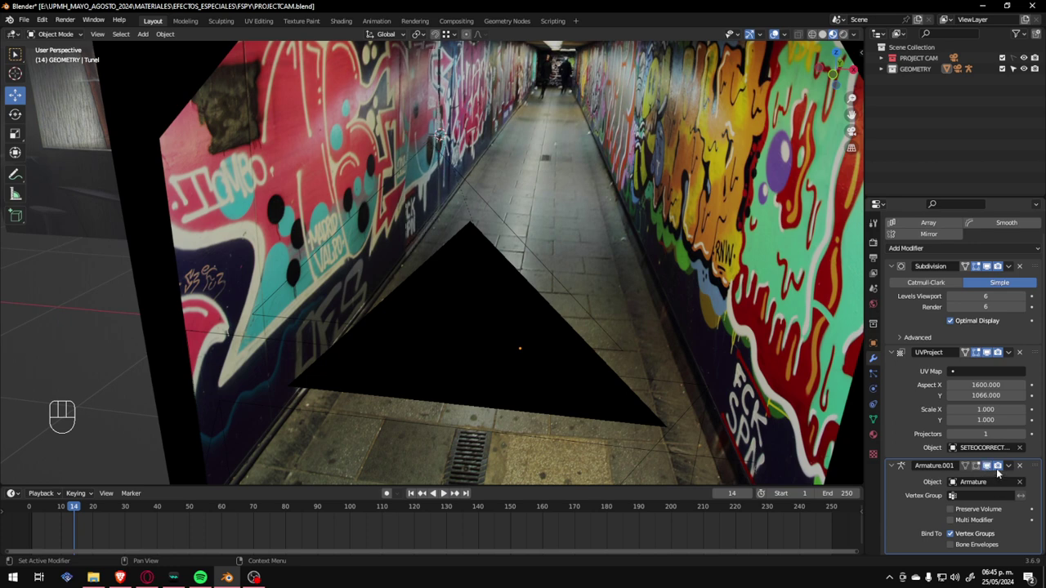
# Add a Simple Deform modifier to the Tunel mesh and inspect the deformed tunnel.
pyautogui.scroll(-10, 612, 356)
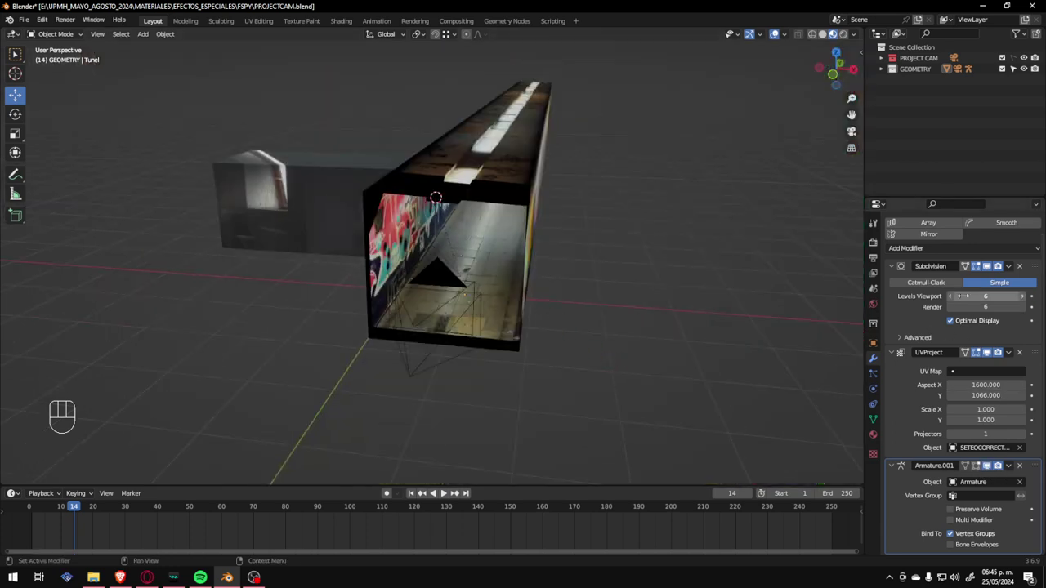
pyautogui.scroll(1, 907, 262)
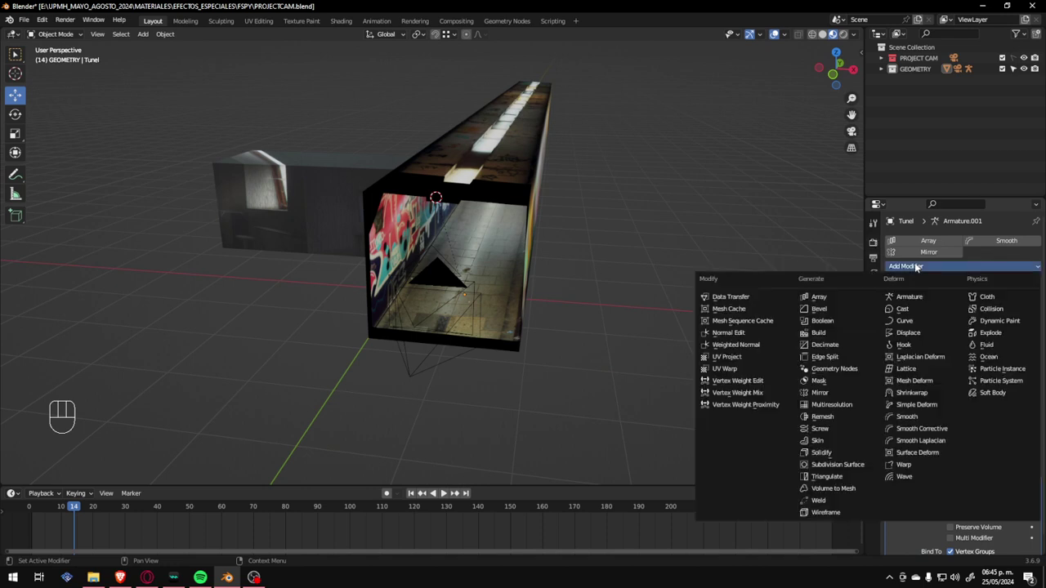
pyautogui.click(916, 266)
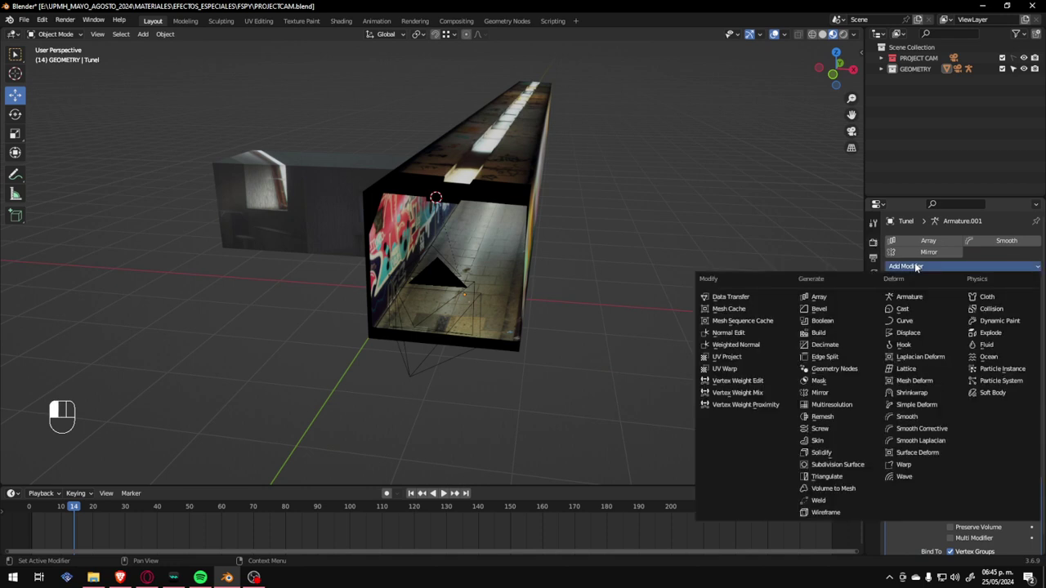
pyautogui.click(917, 405)
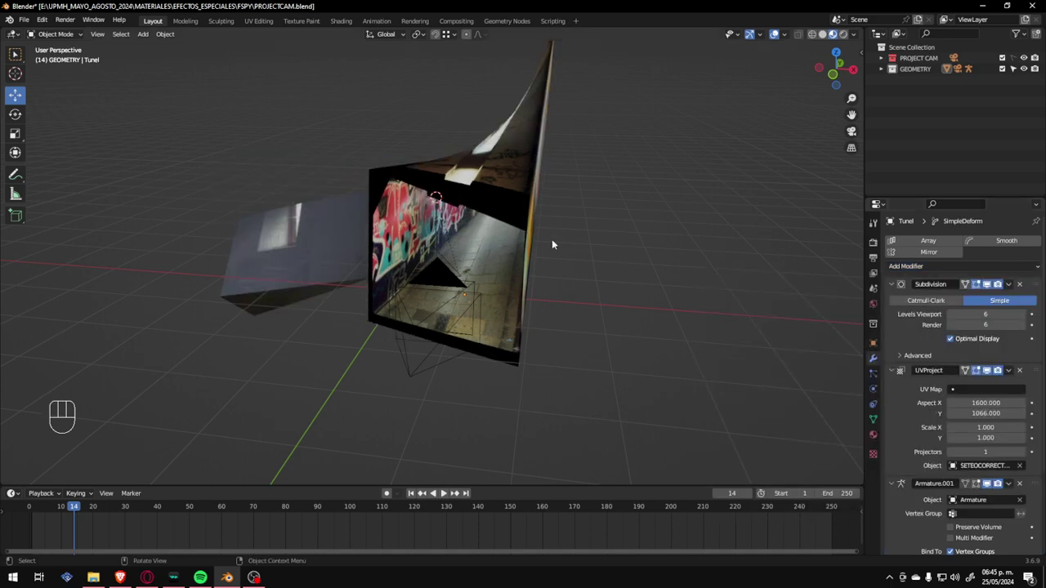
pyautogui.moveTo(444, 197)
pyautogui.mouseDown(button='middle')
pyautogui.moveTo(698, 182)
pyautogui.moveTo(696, 193)
pyautogui.moveTo(460, 183)
pyautogui.moveTo(435, 193)
pyautogui.mouseUp(button='middle')
pyautogui.scroll(-3, 930, 396)
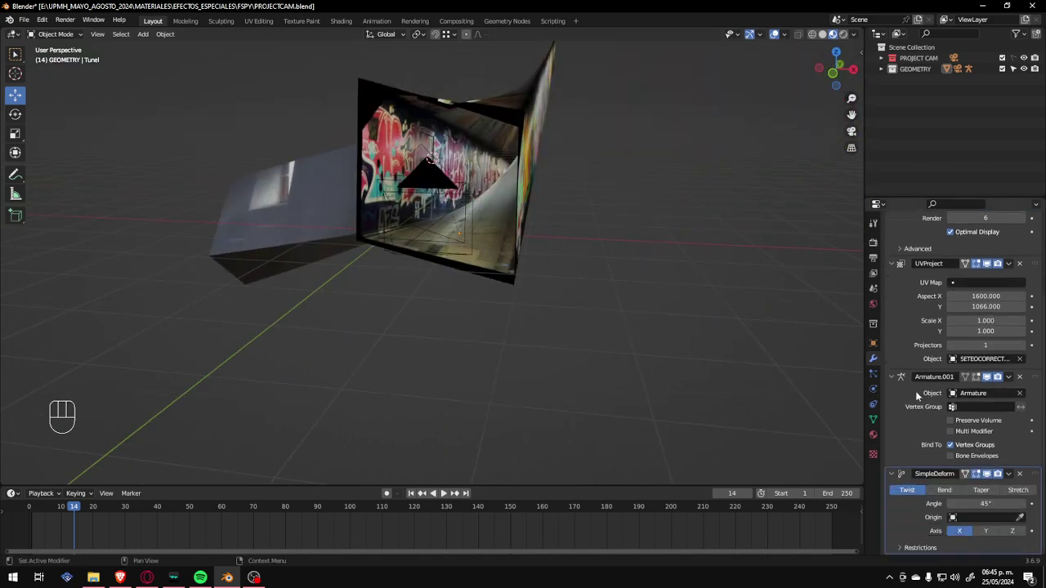
pyautogui.moveTo(581, 271); pyautogui.dragTo(581, 271, button='middle')
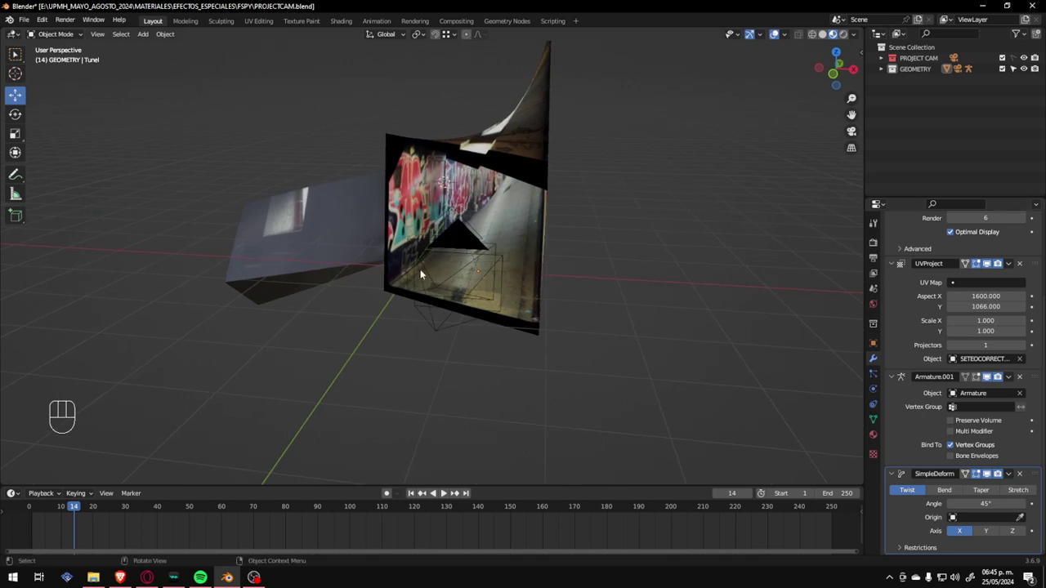
pyautogui.moveTo(493, 278); pyautogui.dragTo(410, 350, button='middle')
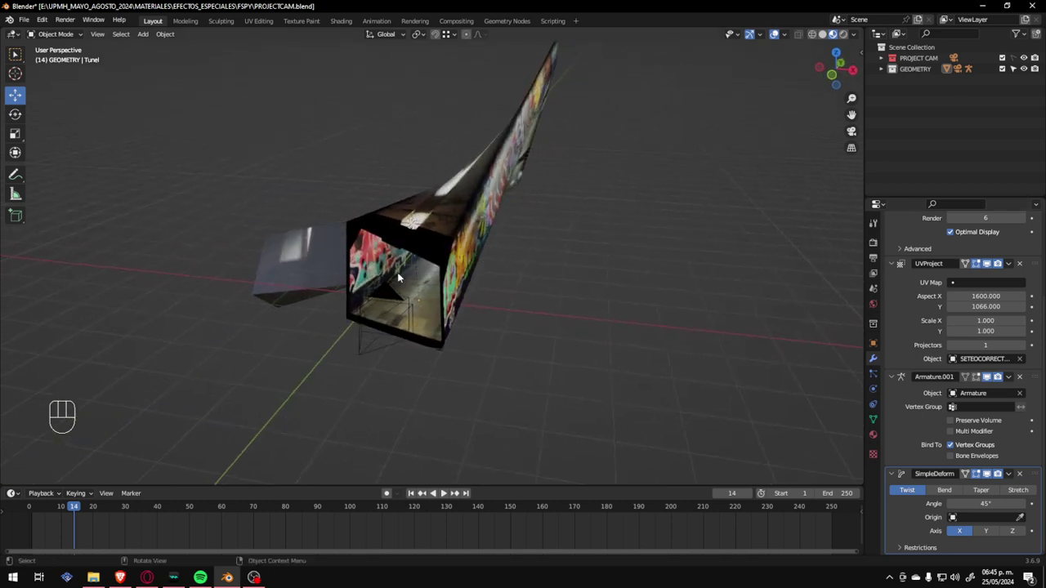
pyautogui.scroll(-2, 477, 171)
pyautogui.moveTo(480, 174); pyautogui.dragTo(656, 139, button='middle')
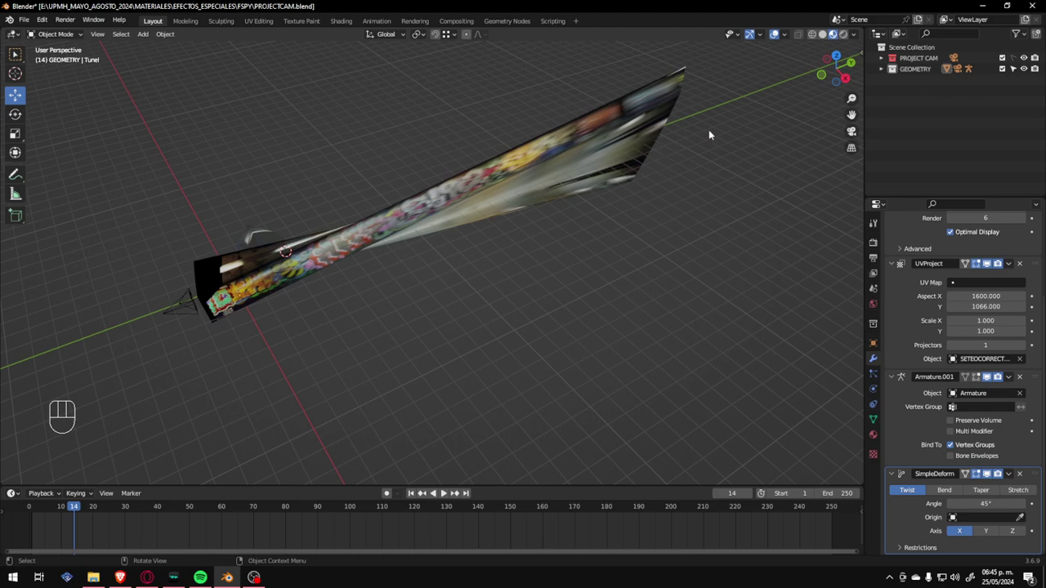
# Set the Simple Deform twist axis to Y and inspect the tunnel's shape from the entrance side.
pyautogui.click(986, 531)
pyautogui.moveTo(525, 356); pyautogui.dragTo(571, 320, button='middle')
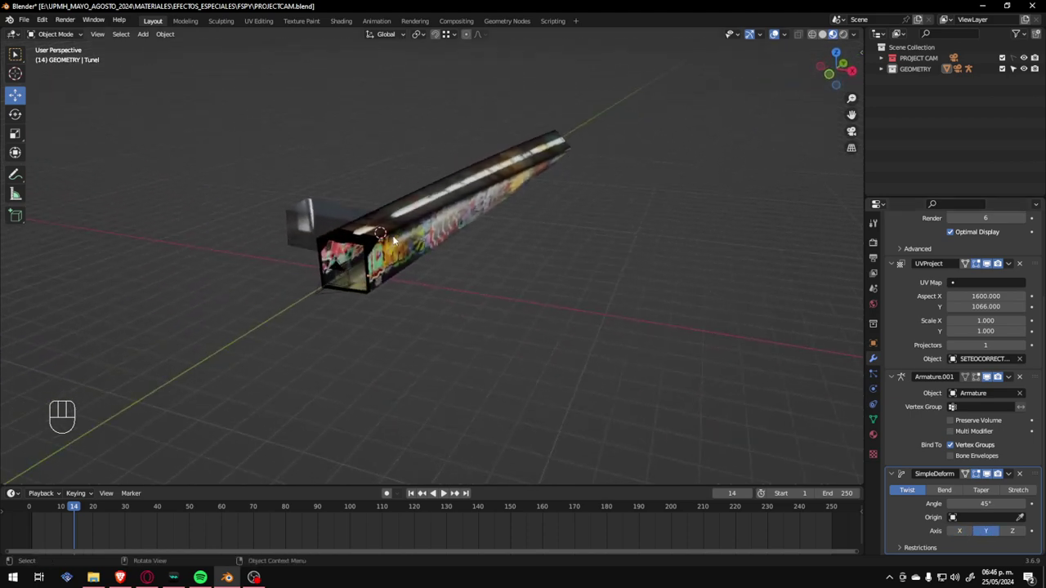
pyautogui.moveTo(349, 232); pyautogui.dragTo(504, 288, button='middle')
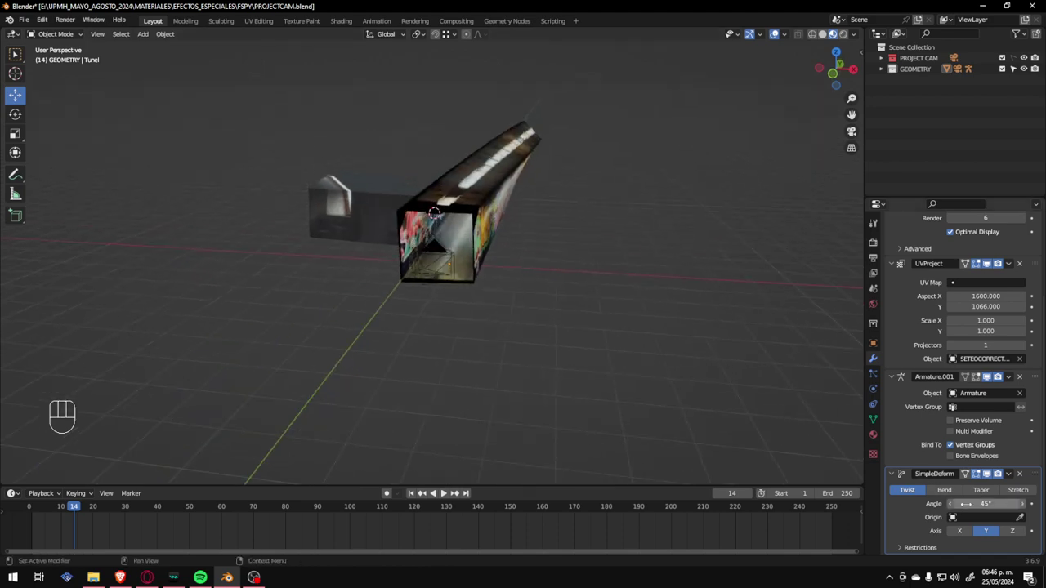
# Increase the Simple Deform twist angle to 155° and on to 355°, checking the tunnel's twist.
pyautogui.moveTo(985, 503)
pyautogui.mouseDown()
pyautogui.moveTo(1044, 504)
pyautogui.moveTo(986, 503)
pyautogui.mouseUp()
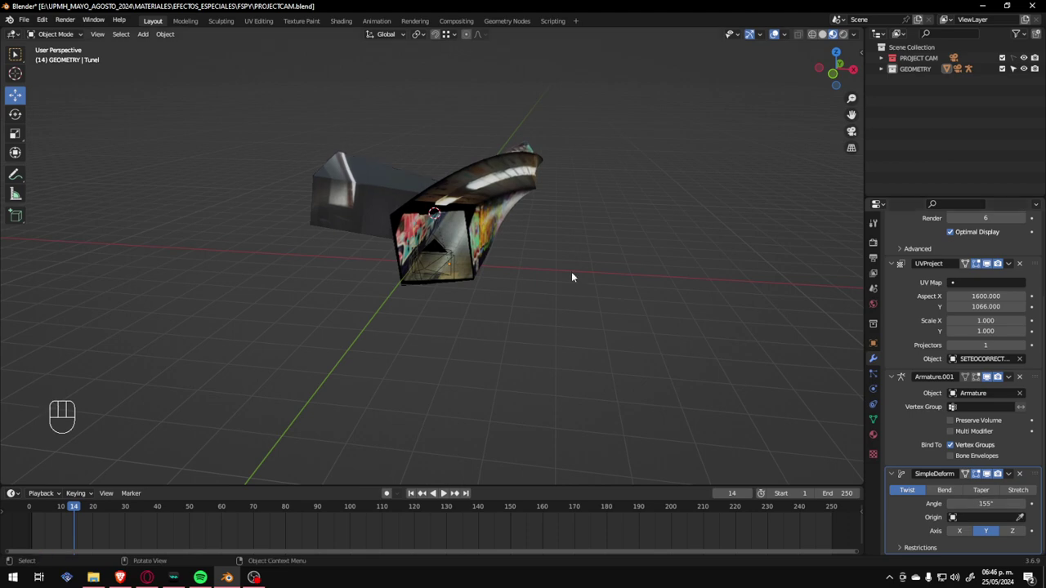
pyautogui.moveTo(571, 271); pyautogui.dragTo(523, 282, button='middle')
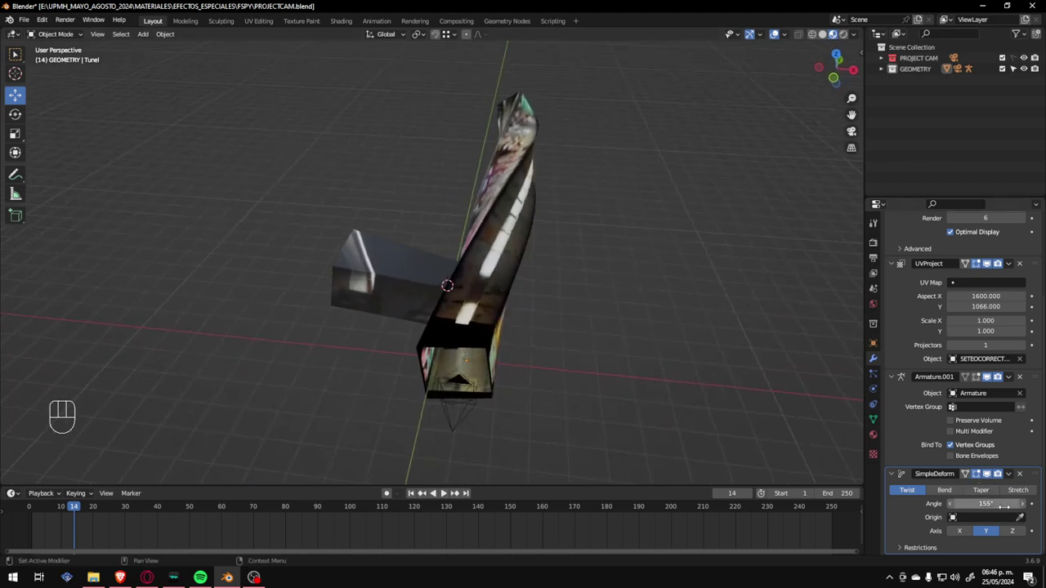
pyautogui.moveTo(975, 503); pyautogui.dragTo(1045, 503)
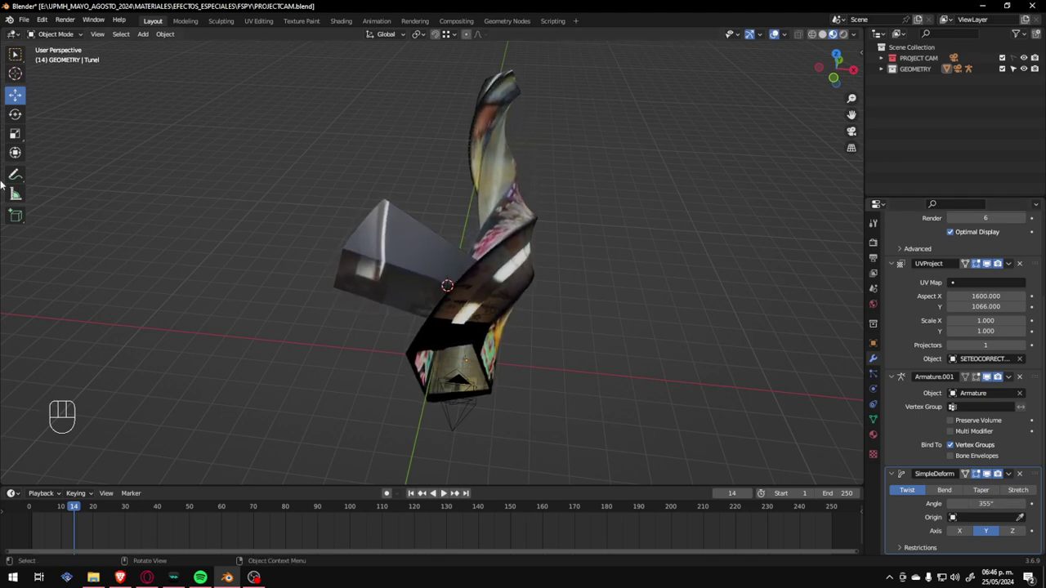
pyautogui.moveTo(447, 271); pyautogui.dragTo(452, 219, button='middle')
# Select the armature hidden inside the tunnel using wireframe display, and return the viewport to solid shading.
pyautogui.click(811, 34)
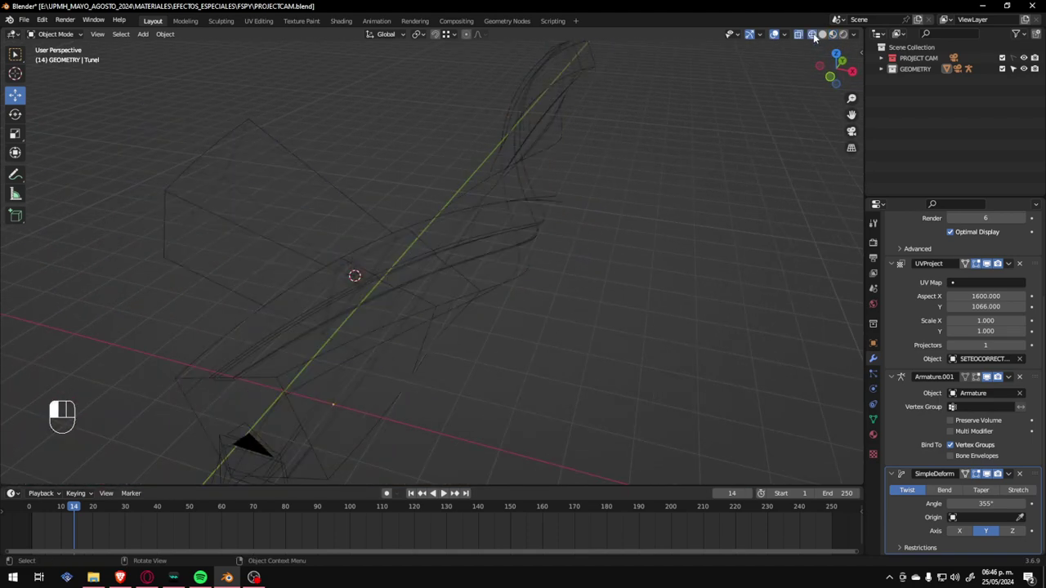
pyautogui.scroll(2, 339, 282)
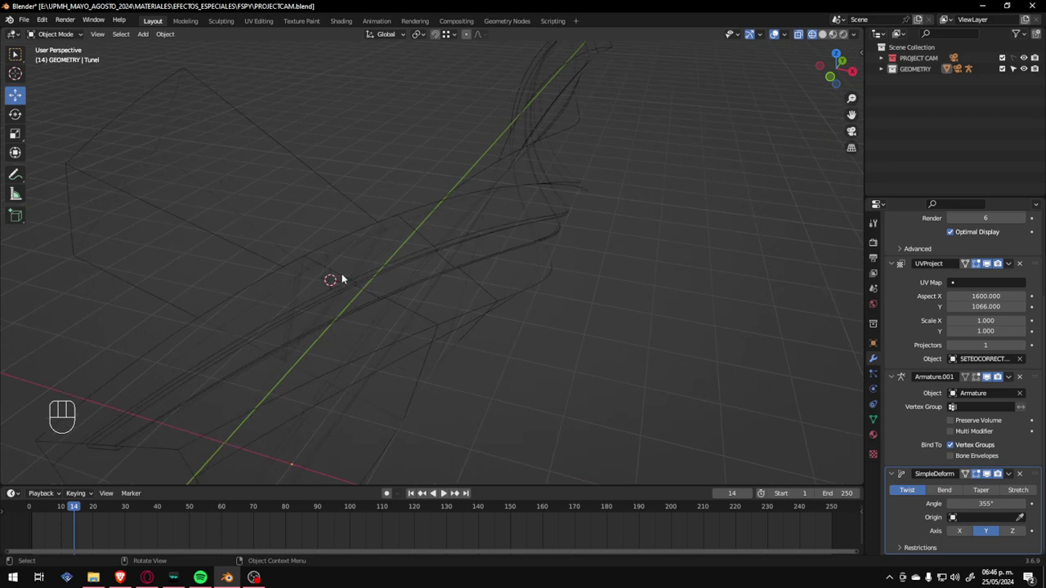
pyautogui.click(290, 269)
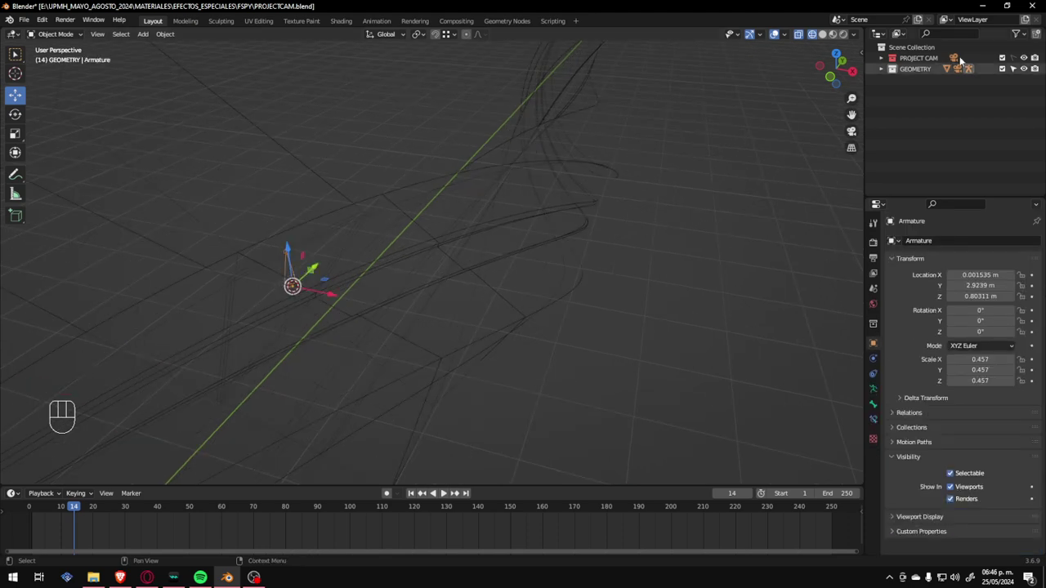
pyautogui.click(822, 35)
pyautogui.scroll(-2, 461, 224)
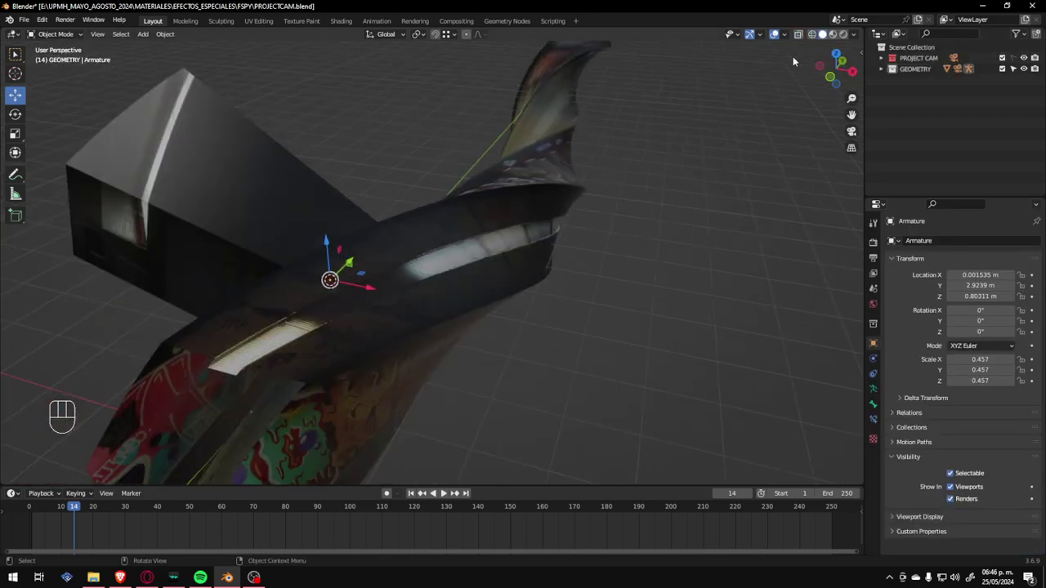
pyautogui.click(811, 35)
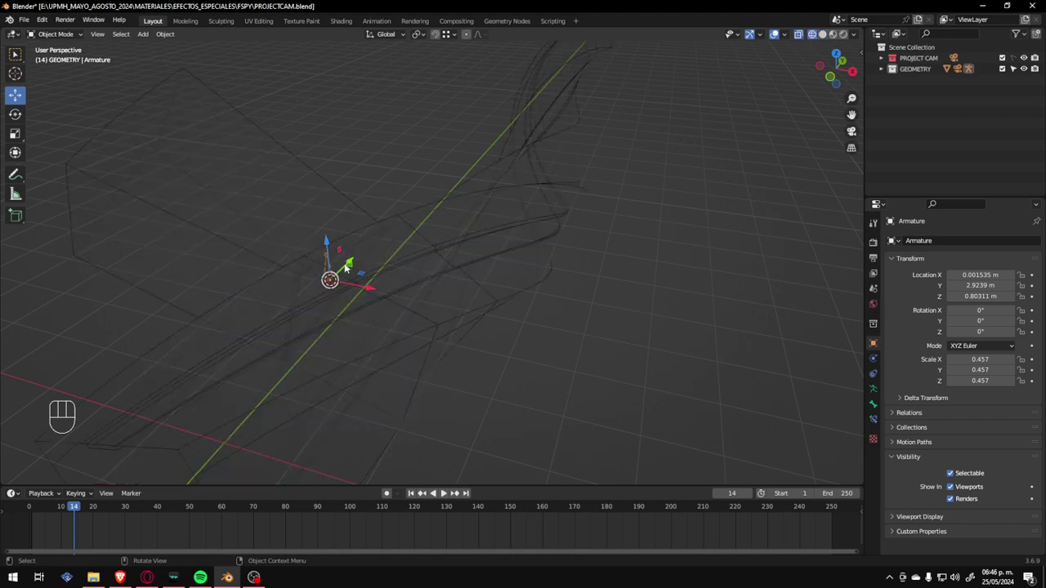
pyautogui.moveTo(337, 270); pyautogui.dragTo(293, 282, button='middle')
pyautogui.click(822, 36)
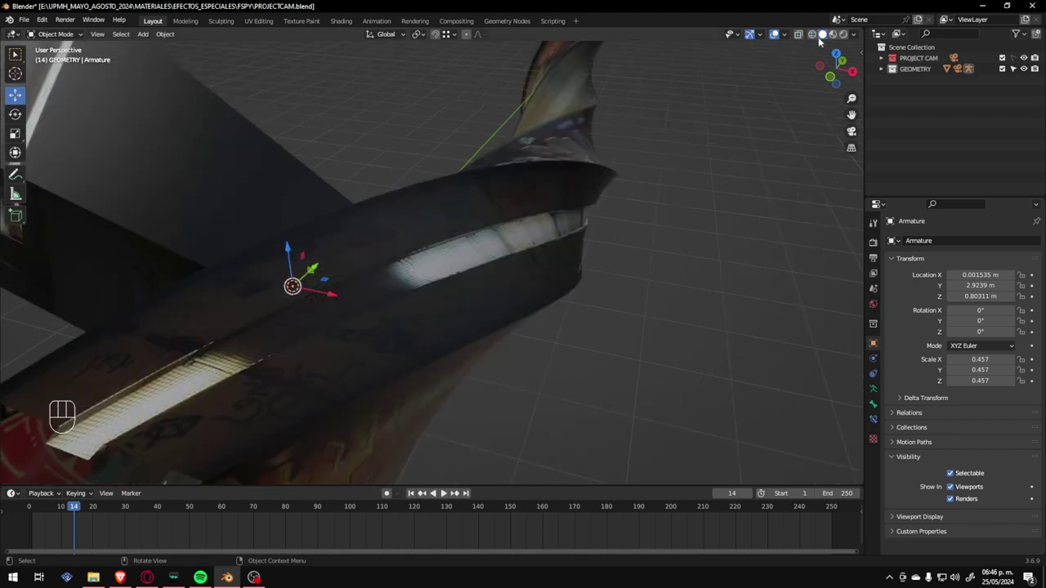
pyautogui.scroll(-3, 447, 251)
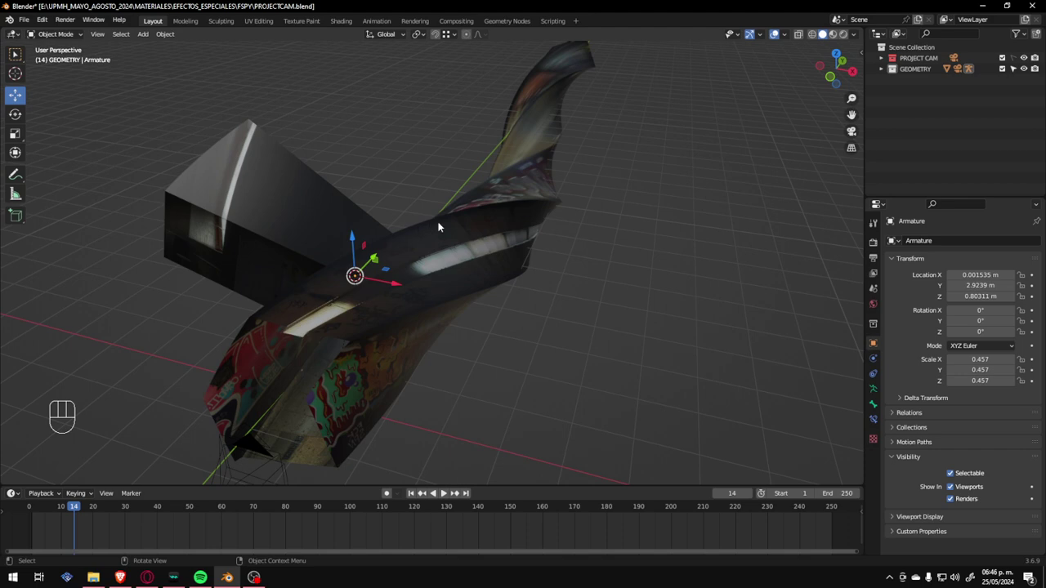
# Look through the camera, put the armature in Pose Mode and select its bone, using wireframe display to reach it.
pyautogui.press('KP_0')
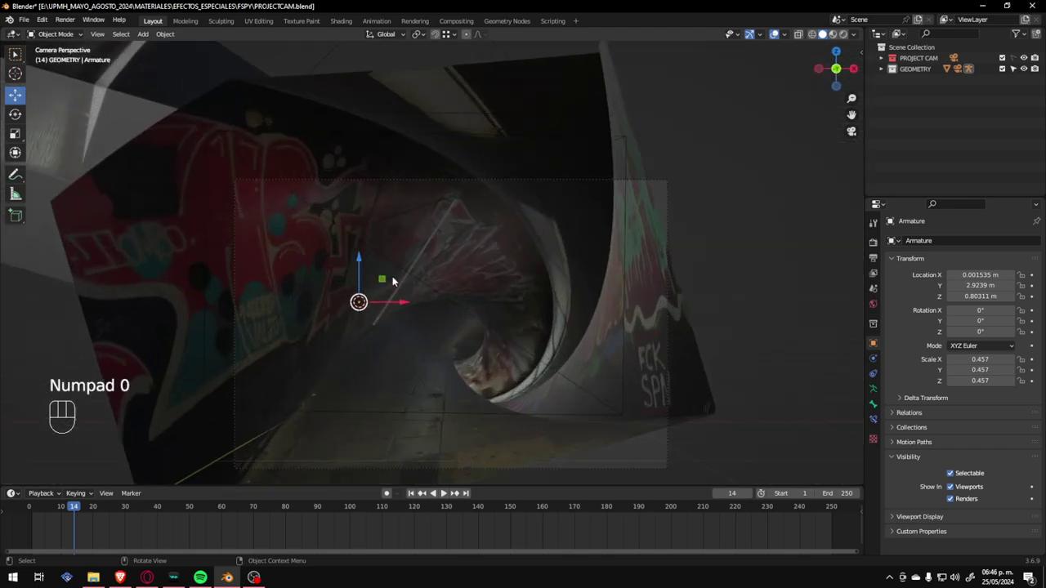
pyautogui.click(852, 131)
pyautogui.click(852, 130)
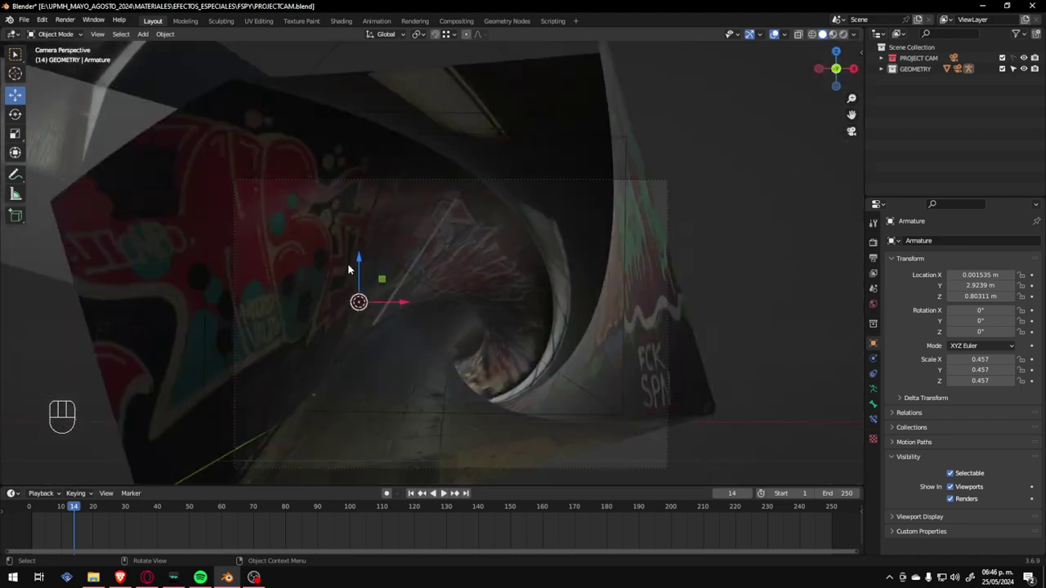
pyautogui.click(56, 33)
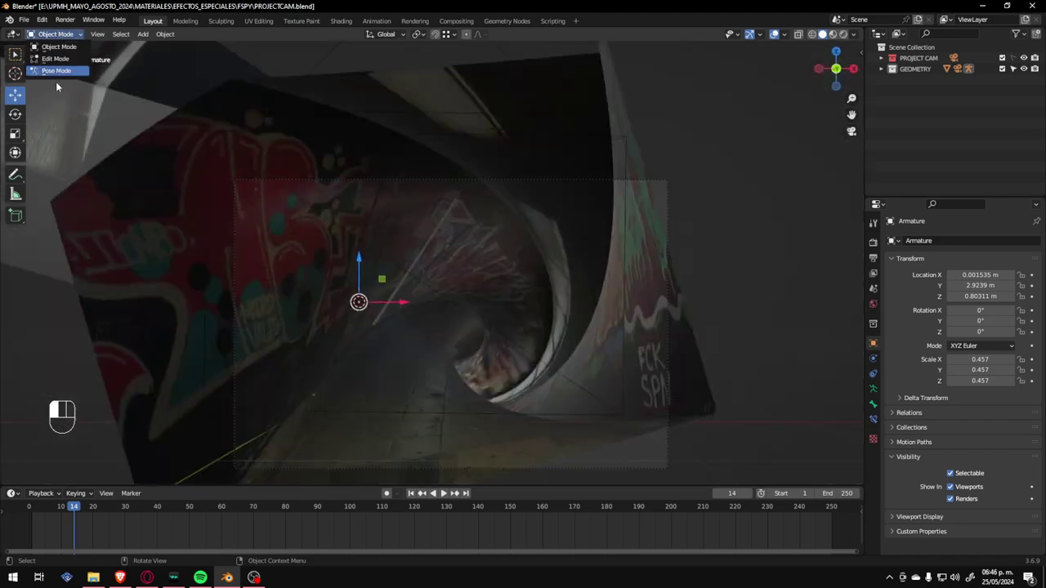
pyautogui.click(56, 72)
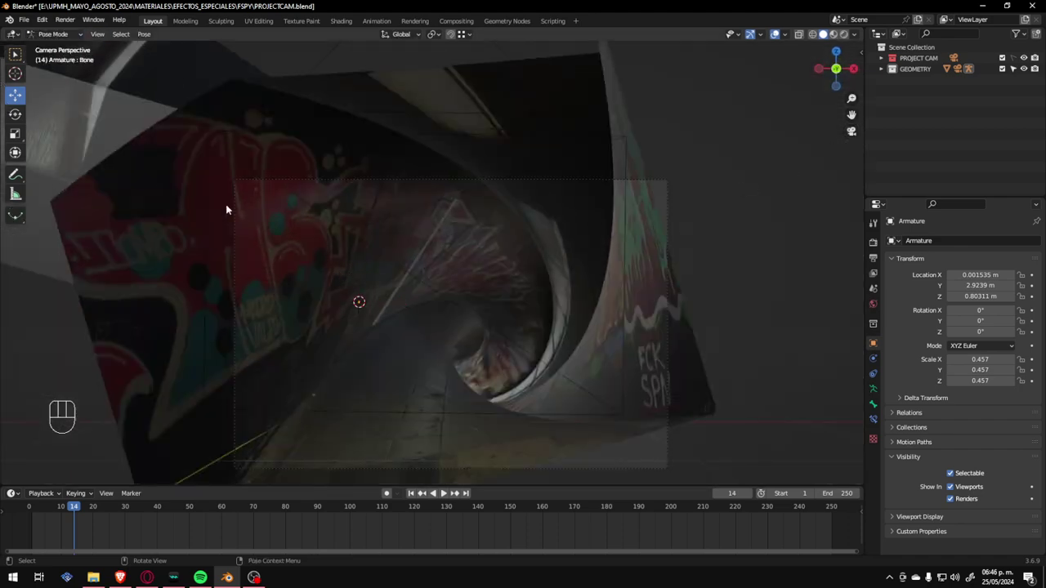
pyautogui.click(813, 33)
pyautogui.click(356, 286)
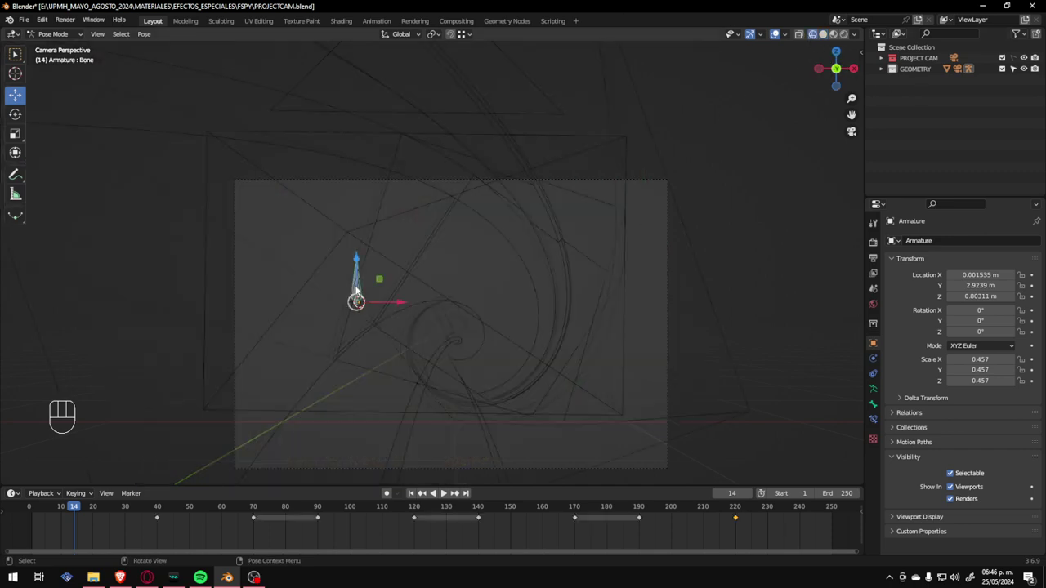
pyautogui.click(823, 33)
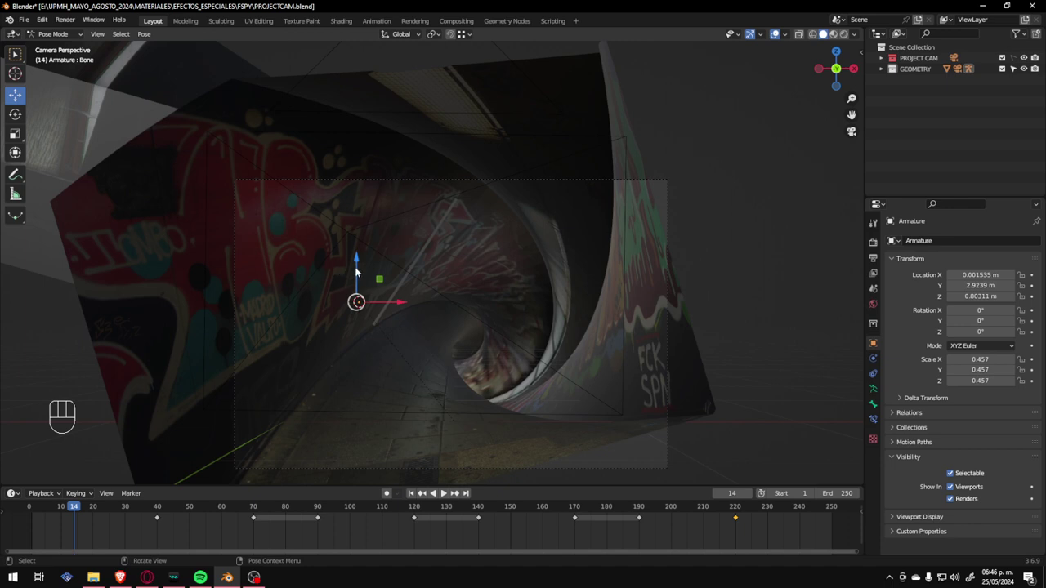
# Try moving and rotating the bone to test its effect on the twisted tunnel, undoing each transform.
pyautogui.moveTo(355, 260); pyautogui.dragTo(292, 319)
pyautogui.hotkey('ctrl', 'z')
pyautogui.click(15, 116)
pyautogui.moveTo(380, 303); pyautogui.dragTo(555, 335)
pyautogui.hotkey('ctrl', 'z')
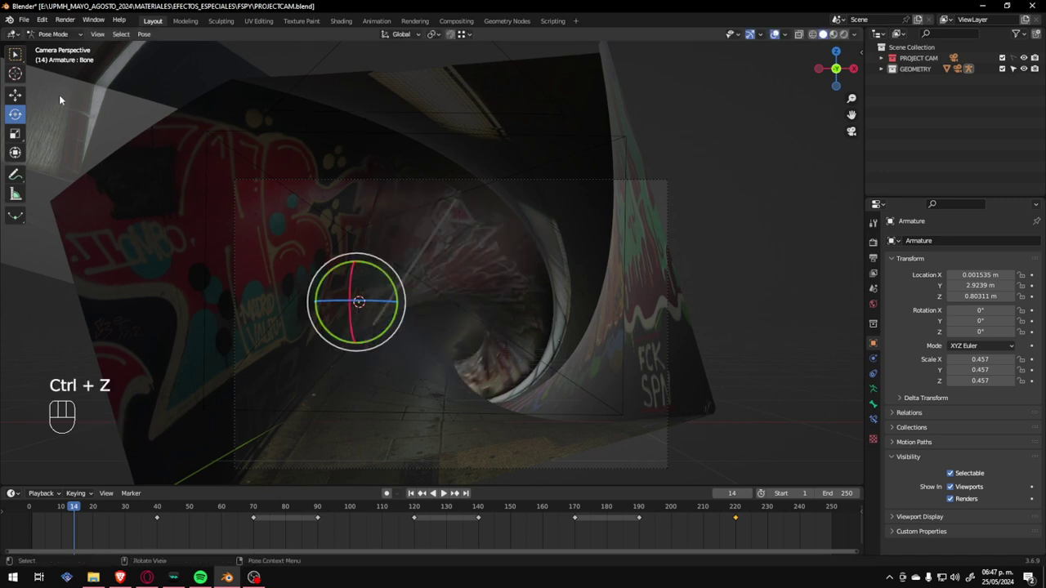
# Return the armature to Object Mode, leave the camera view and deselect the armature while inspecting the twisted tunnel.
pyautogui.click(53, 33)
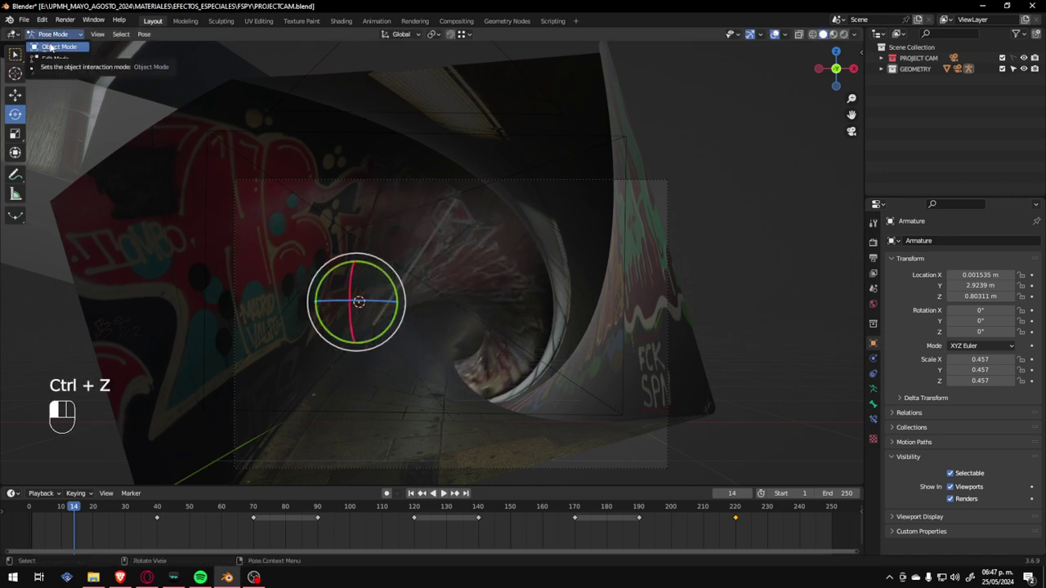
pyautogui.click(50, 47)
pyautogui.scroll(-3, 262, 261)
pyautogui.moveTo(262, 261); pyautogui.dragTo(390, 296, button='middle')
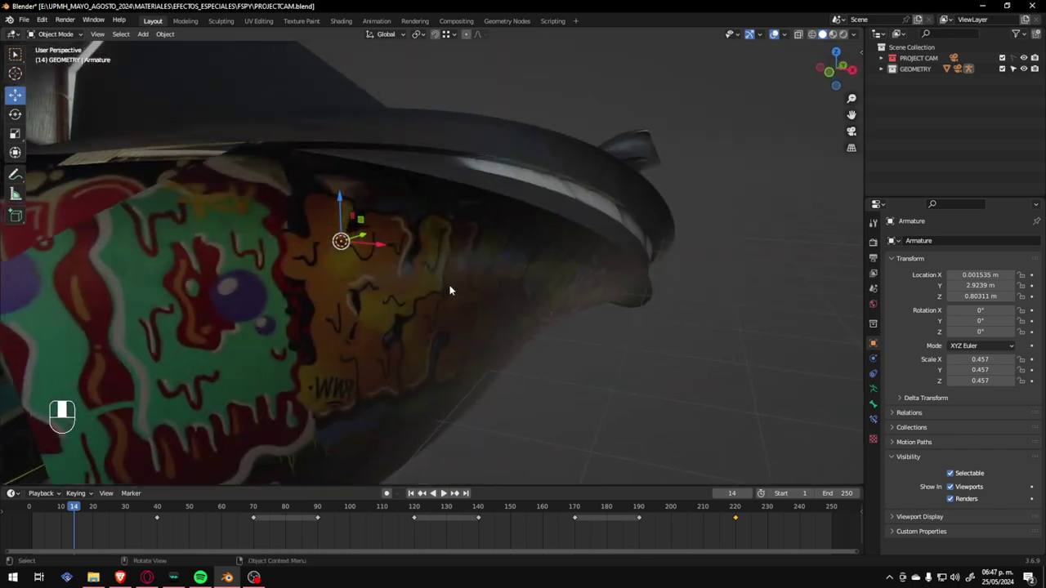
pyautogui.scroll(-5, 458, 286)
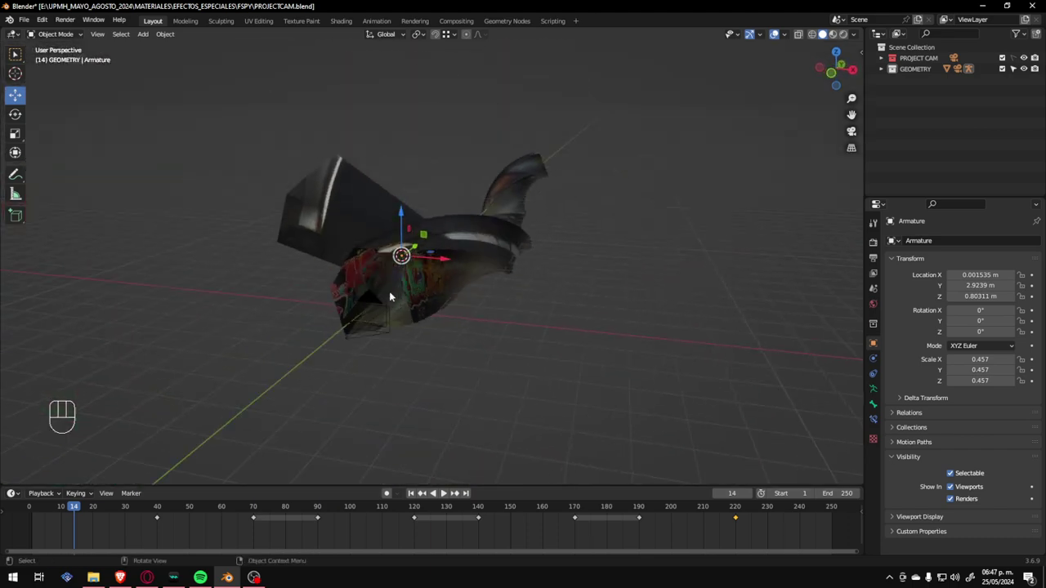
pyautogui.scroll(3, 390, 297)
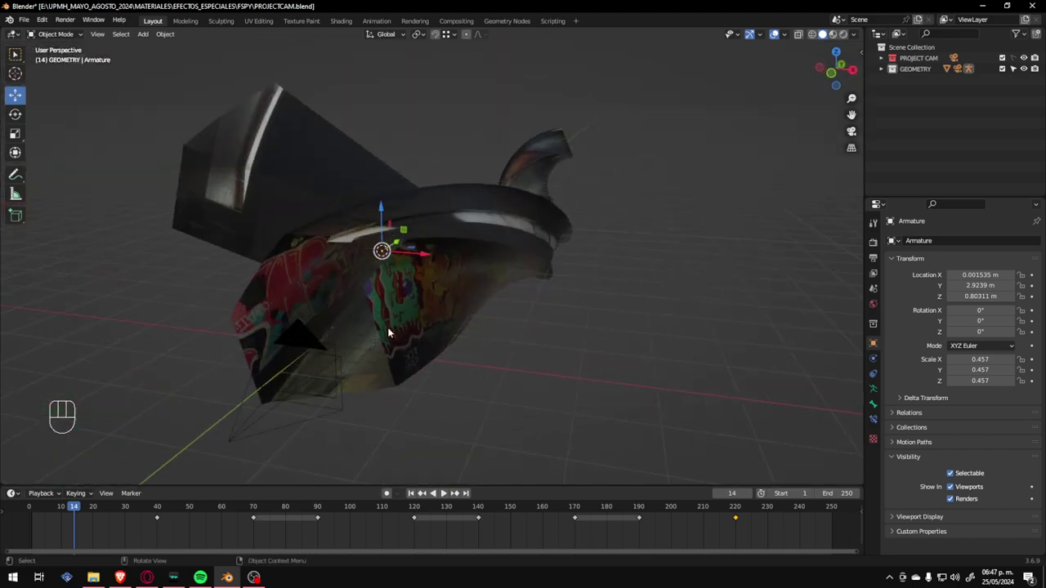
pyautogui.moveTo(372, 327); pyautogui.dragTo(535, 322, button='middle')
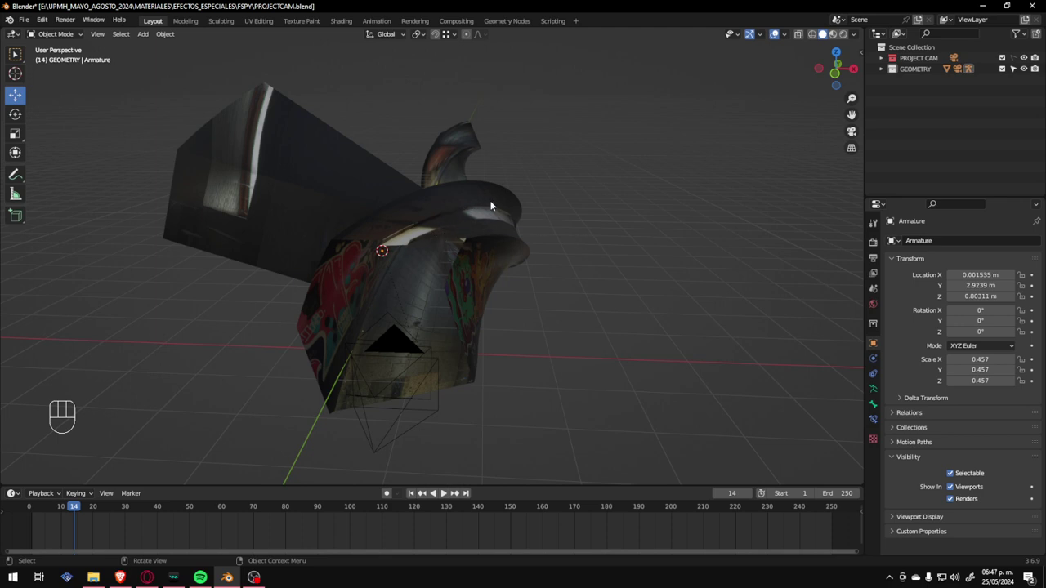
pyautogui.click(61, 37)
pyautogui.moveTo(416, 258); pyautogui.dragTo(462, 219, button='middle')
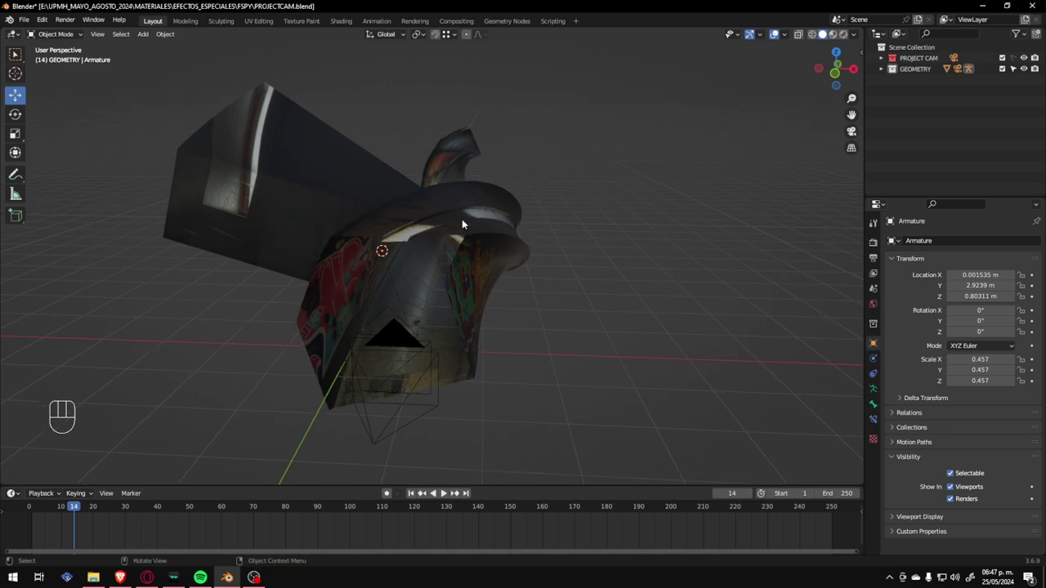
# Select the Tunel mesh and turn off the Simple Deform modifier's viewport display.
pyautogui.click(462, 220)
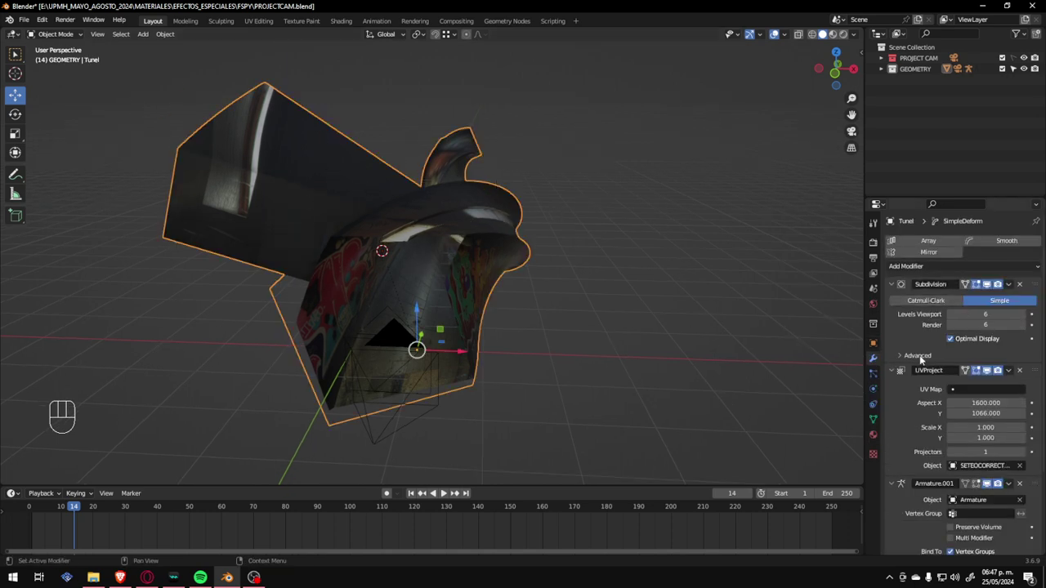
pyautogui.scroll(-4, 919, 355)
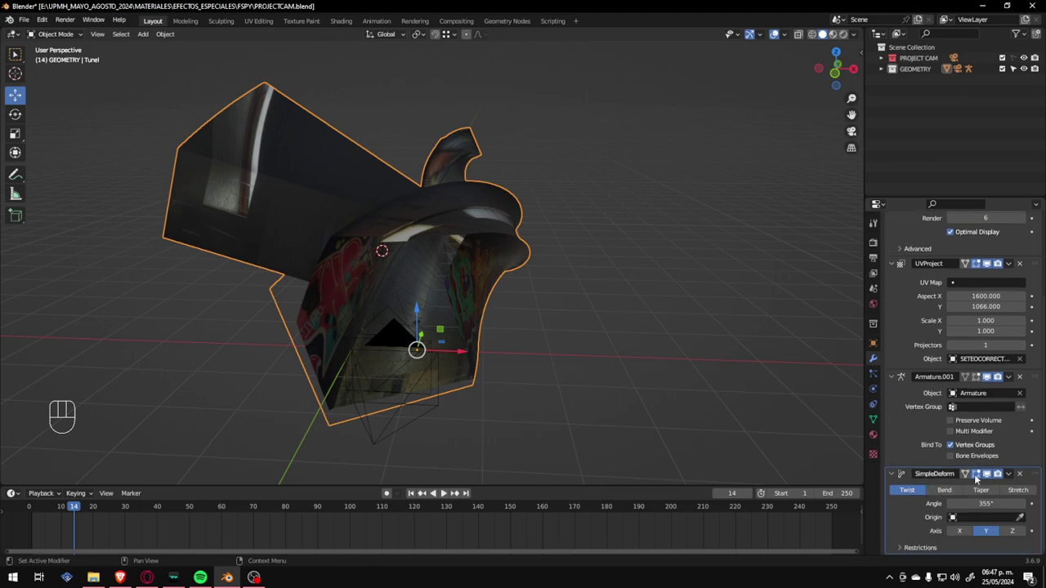
pyautogui.click(987, 475)
pyautogui.scroll(5, 403, 265)
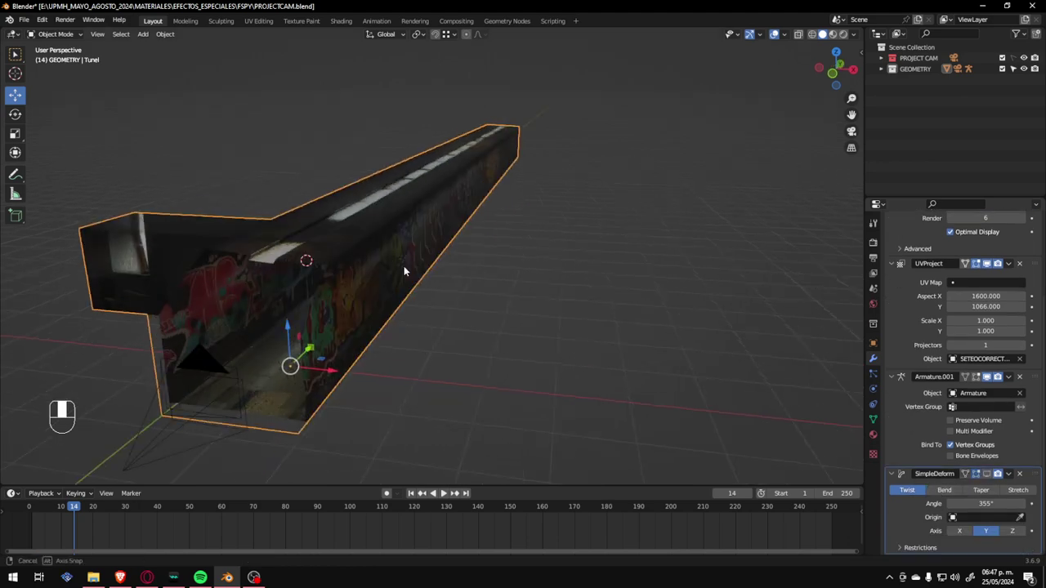
pyautogui.keyDown('shift'); pyautogui.moveTo(187, 322); pyautogui.dragTo(415, 279, button='middle'); pyautogui.keyUp('shift')
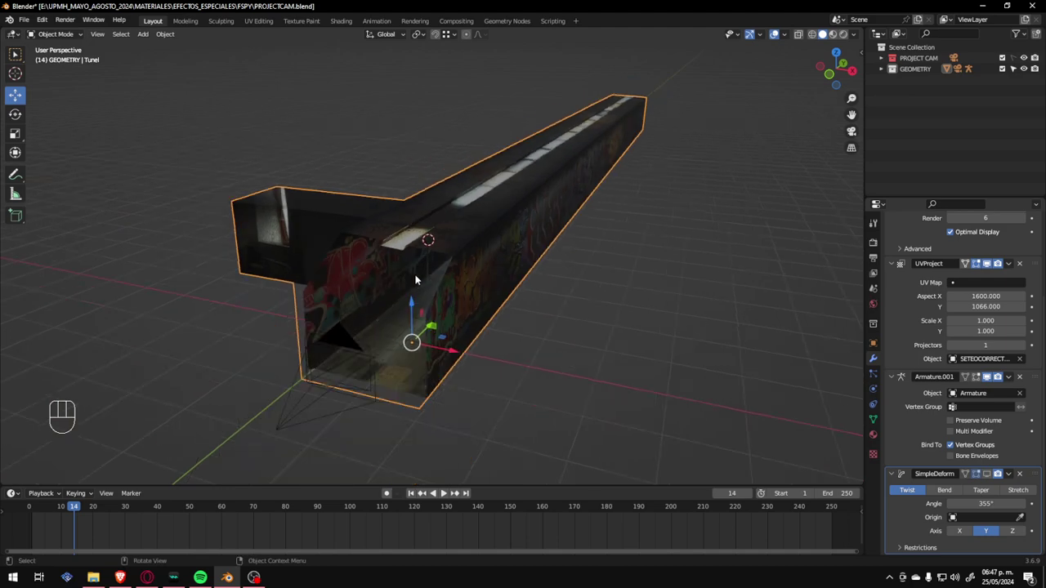
# Enter Edit Mode on the tunnel and select the edge loop around its front opening in edge select mode.
pyautogui.click(55, 34)
pyautogui.click(58, 54)
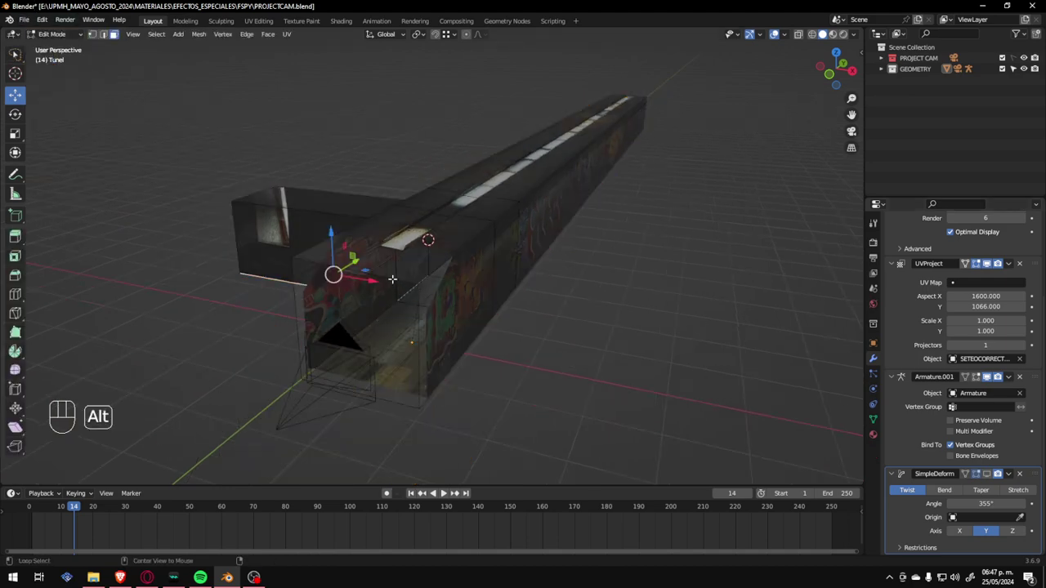
pyautogui.hotkey('alt', 'a')
pyautogui.click(104, 36)
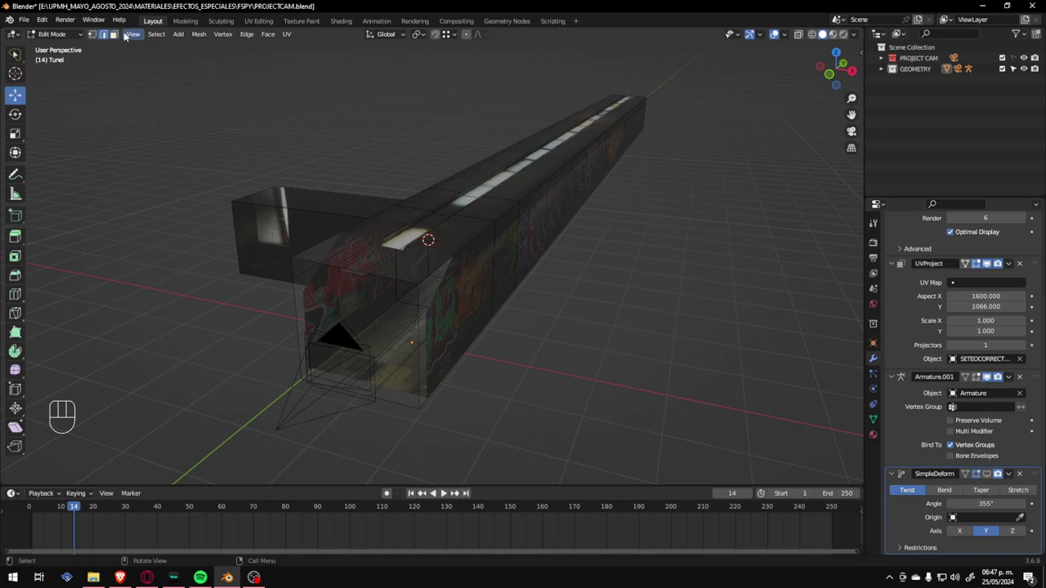
pyautogui.keyDown('alt'); pyautogui.click(368, 277); pyautogui.keyUp('alt')
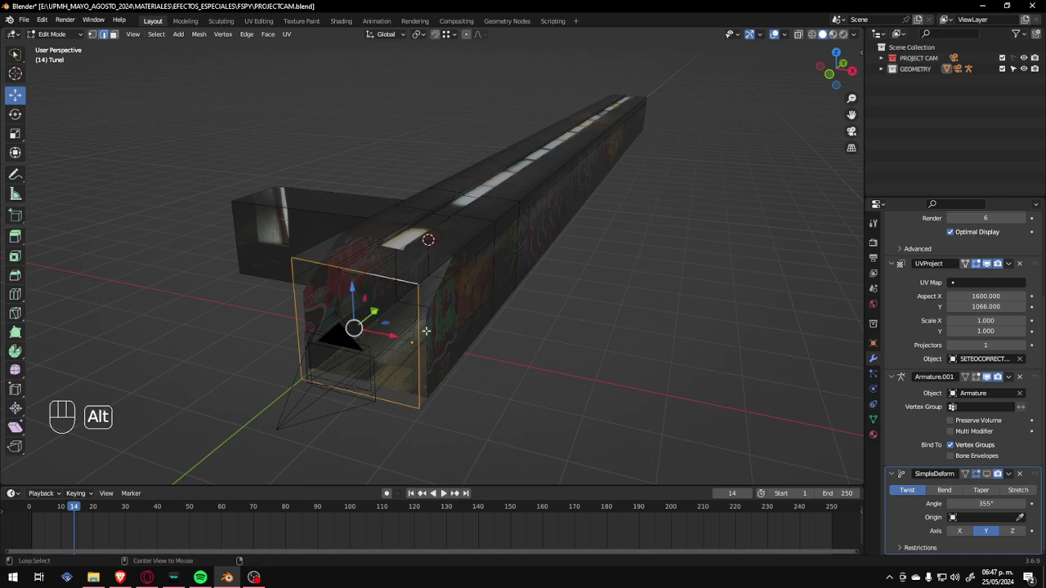
# Snap the 3D cursor to the selected edge loop around the tunnel's front opening.
pyautogui.moveTo(368, 277); pyautogui.dragTo(544, 297, button='middle')
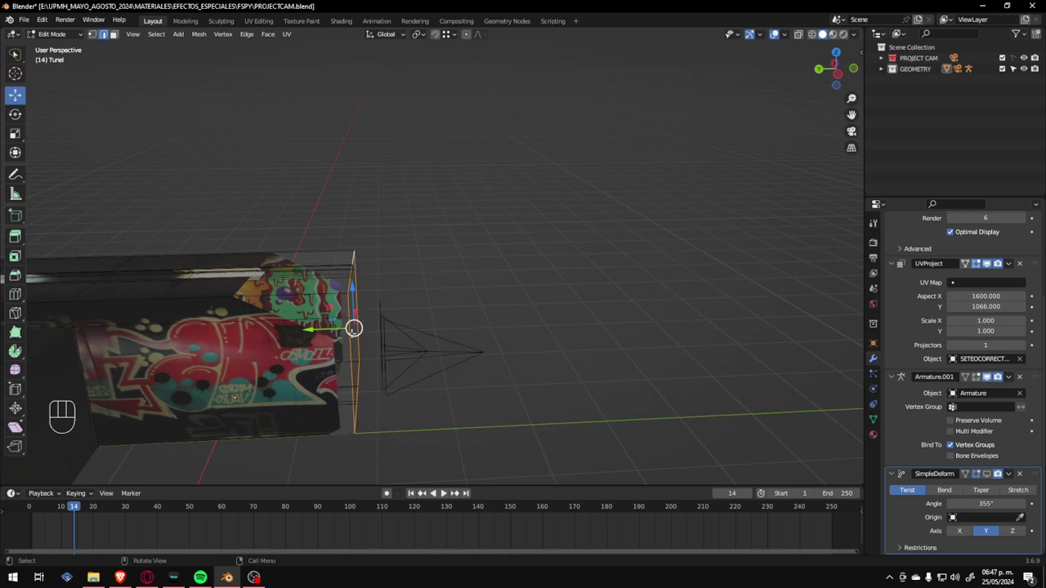
pyautogui.moveTo(335, 327); pyautogui.dragTo(368, 296, button='middle')
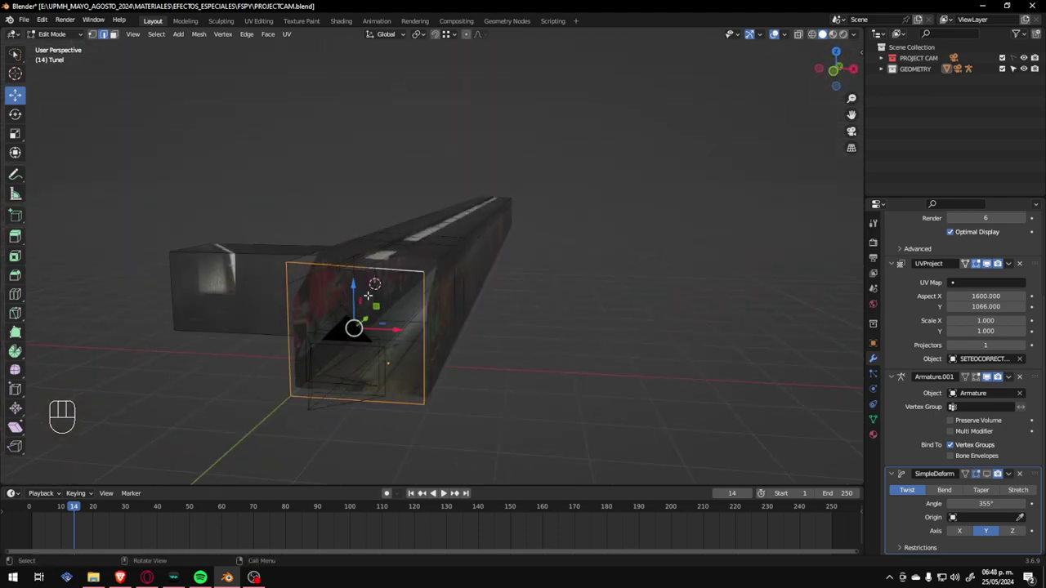
pyautogui.hotkey('shift', 's')
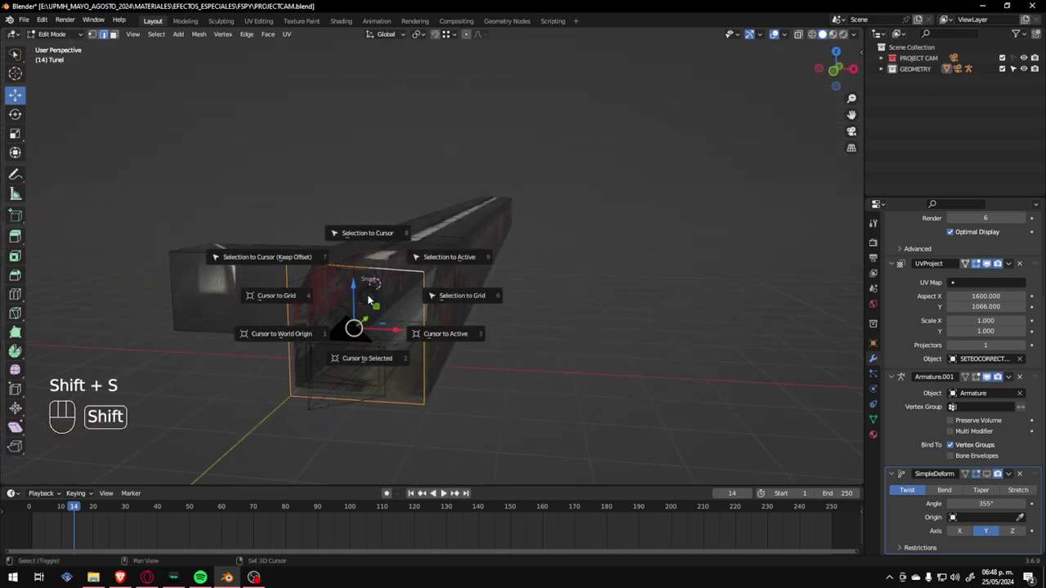
pyautogui.click(376, 366)
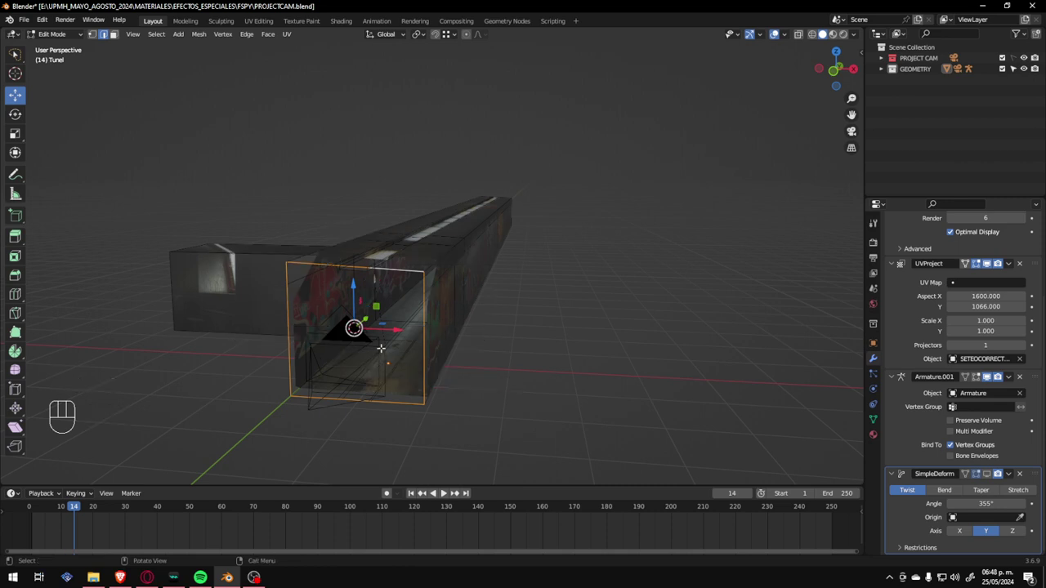
pyautogui.moveTo(381, 348); pyautogui.dragTo(499, 339, button='middle')
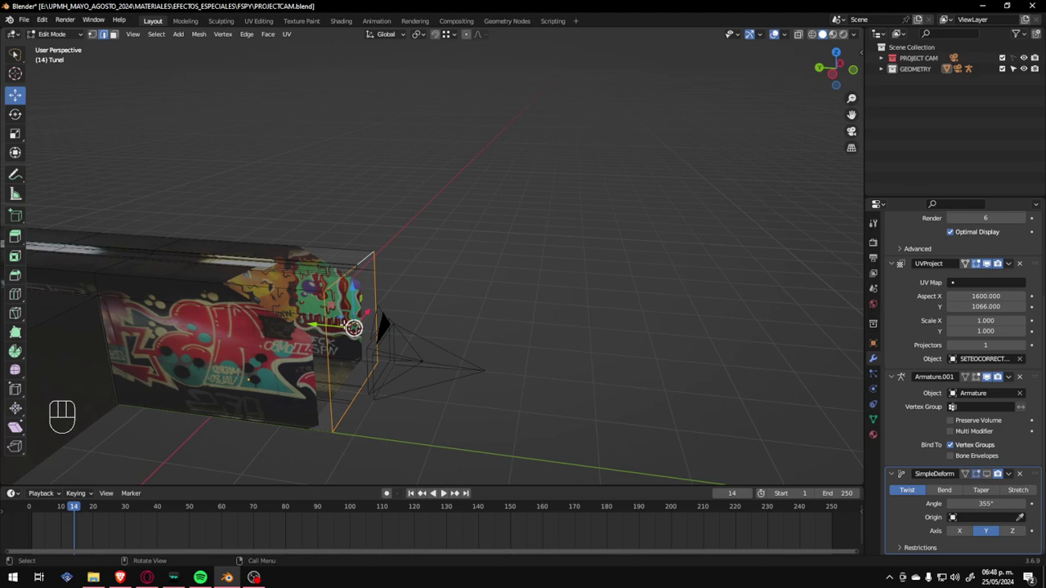
pyautogui.moveTo(353, 328); pyautogui.dragTo(335, 304, button='middle')
pyautogui.press('KP_1')
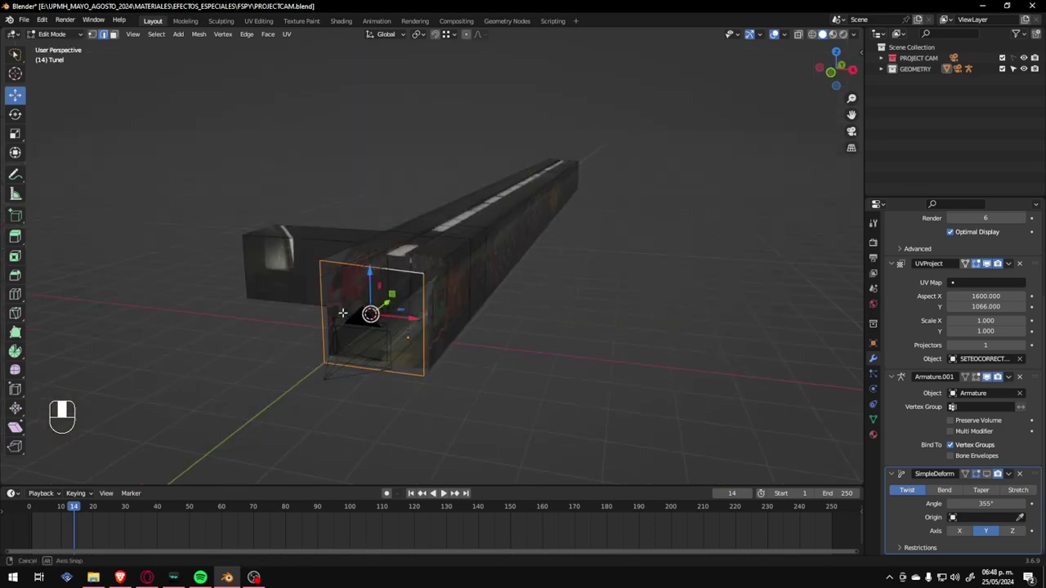
# Return to Object Mode and add a Plain Axes empty at the 3D cursor in the tunnel's front opening.
pyautogui.click(54, 33)
pyautogui.click(49, 48)
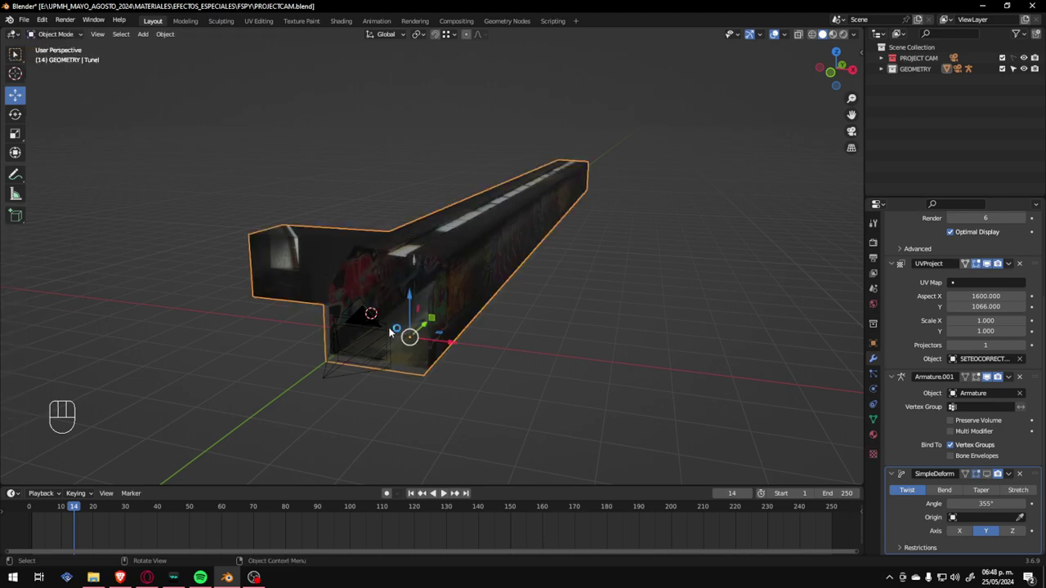
pyautogui.hotkey('shift', 'a')
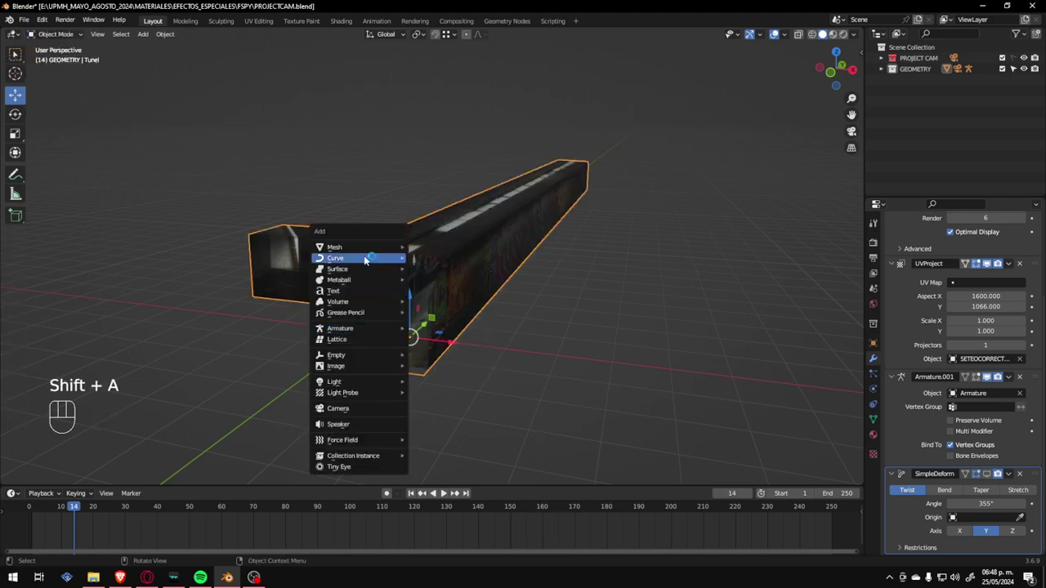
pyautogui.moveTo(334, 359)
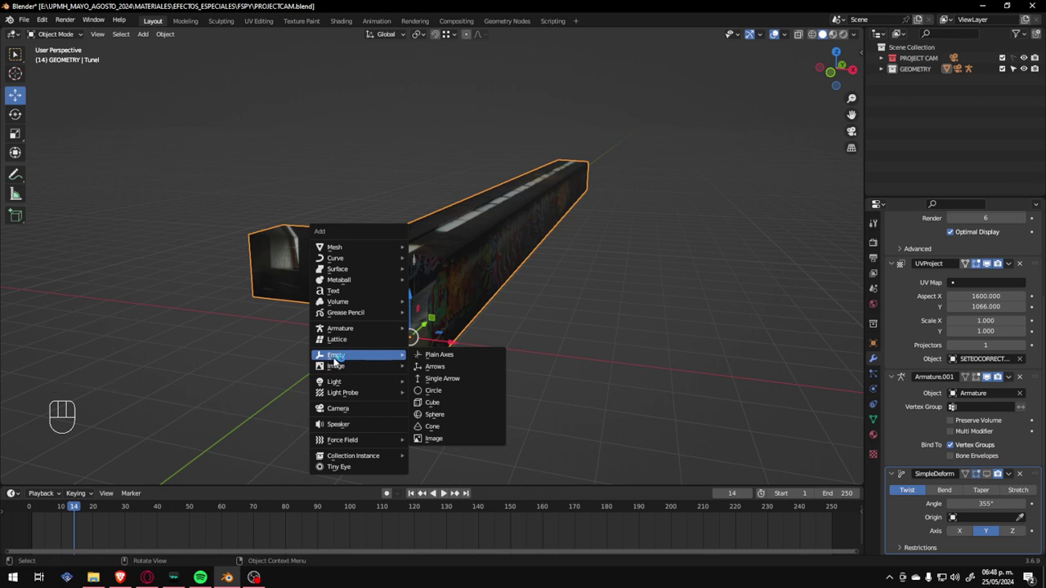
pyautogui.click(450, 356)
pyautogui.moveTo(410, 347); pyautogui.dragTo(309, 355, button='middle')
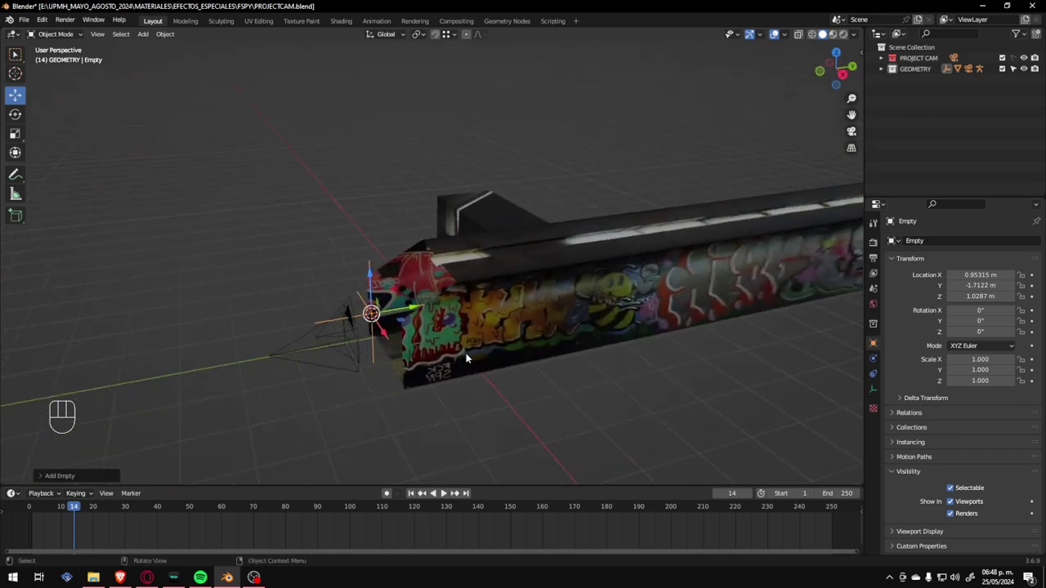
# Rename the new empty as ORIGENDEFORMACION1.
pyautogui.press('F2')
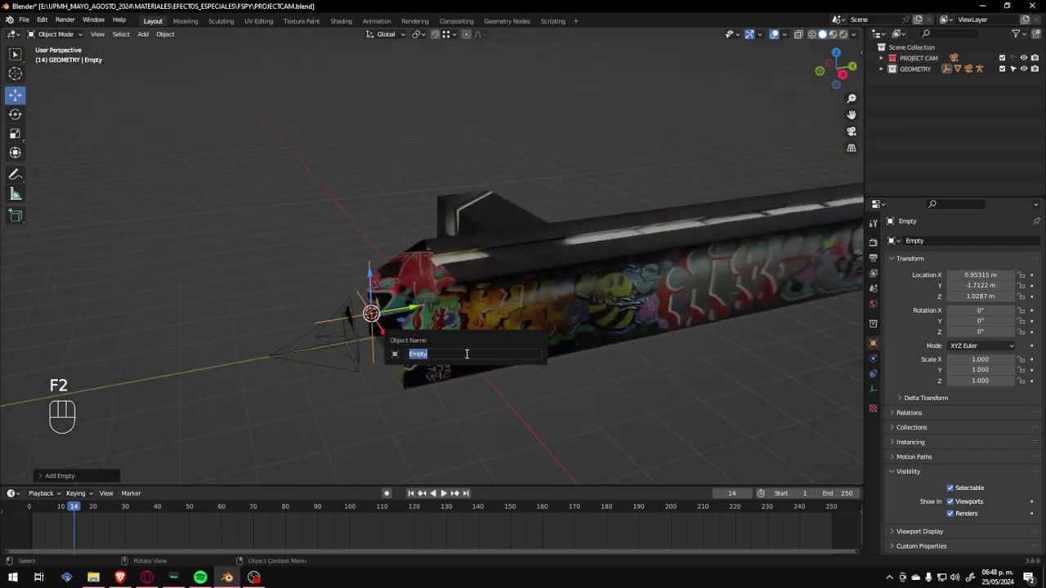
pyautogui.write('C')
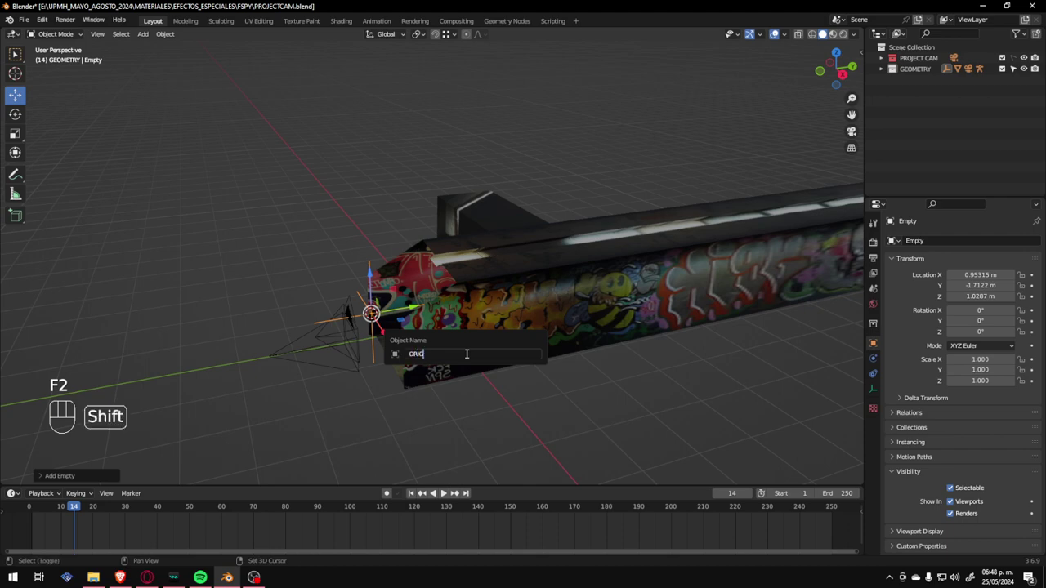
pyautogui.write('RIGENDEFORMACII')
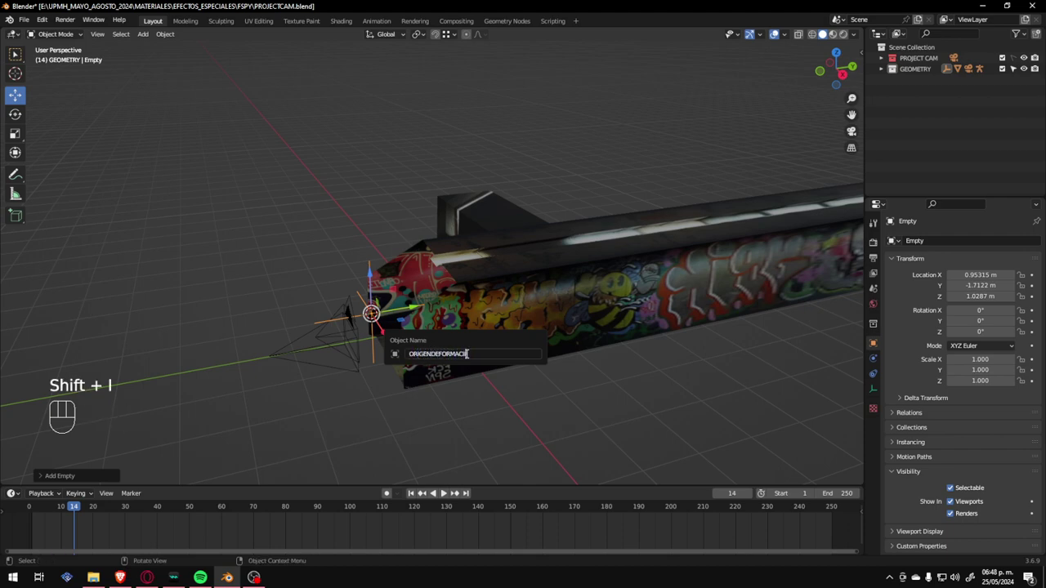
pyautogui.press('BackSpace')
pyautogui.write('ON')
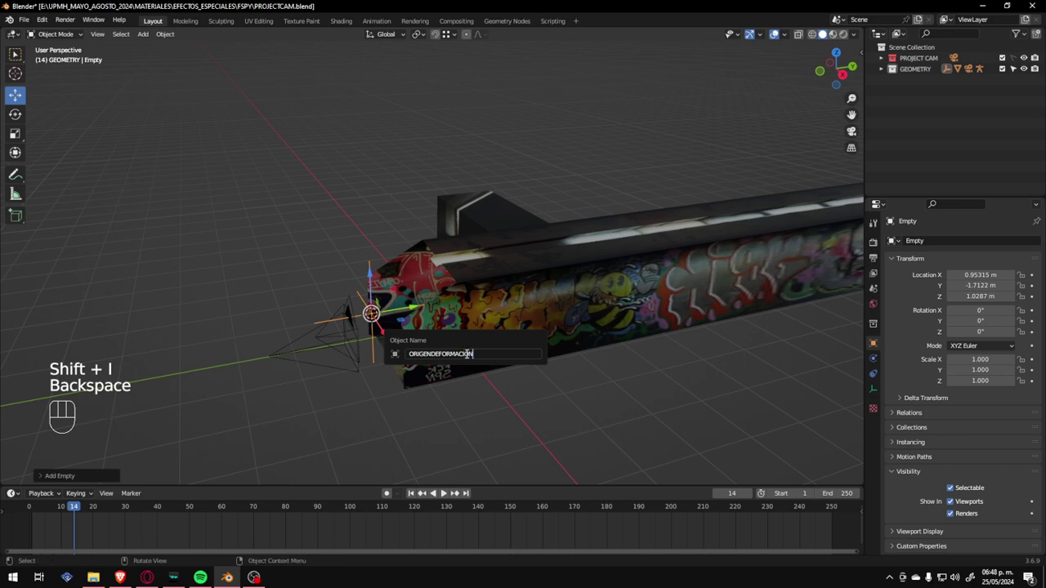
pyautogui.write('1')
pyautogui.press('Return')
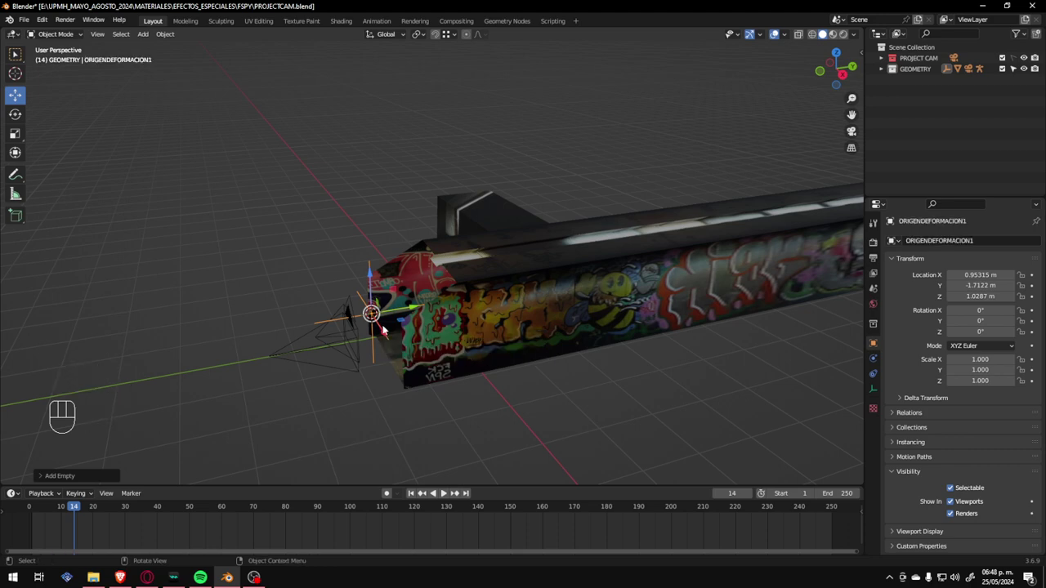
# Select the Tunel mesh and toggle the Simple Deform modifier's viewport display to compare the shapes, leaving it on.
pyautogui.moveTo(383, 328); pyautogui.dragTo(501, 337, button='middle')
pyautogui.moveTo(387, 301); pyautogui.dragTo(444, 298, button='middle')
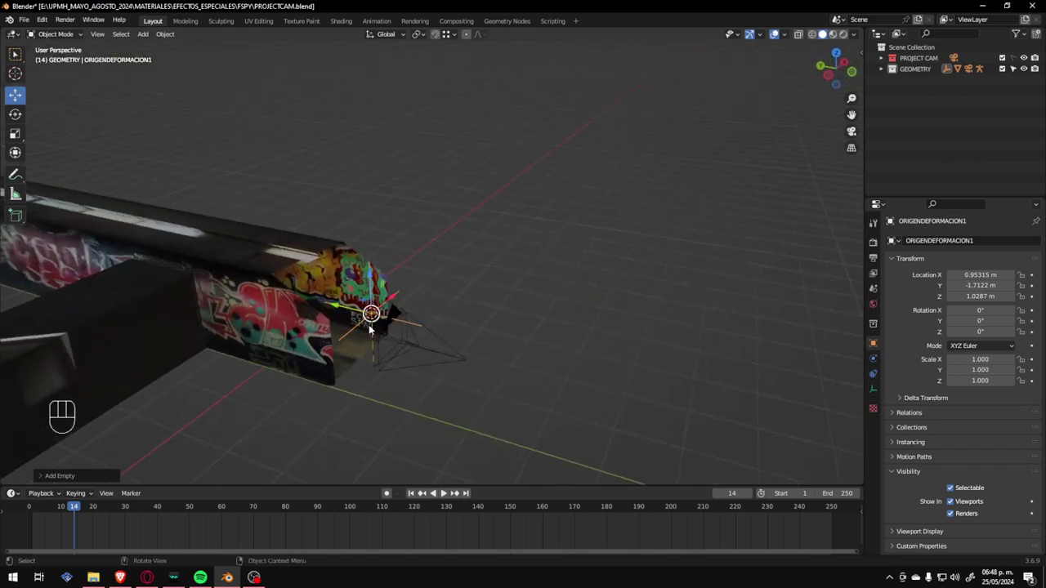
pyautogui.moveTo(366, 320); pyautogui.dragTo(285, 267, button='middle')
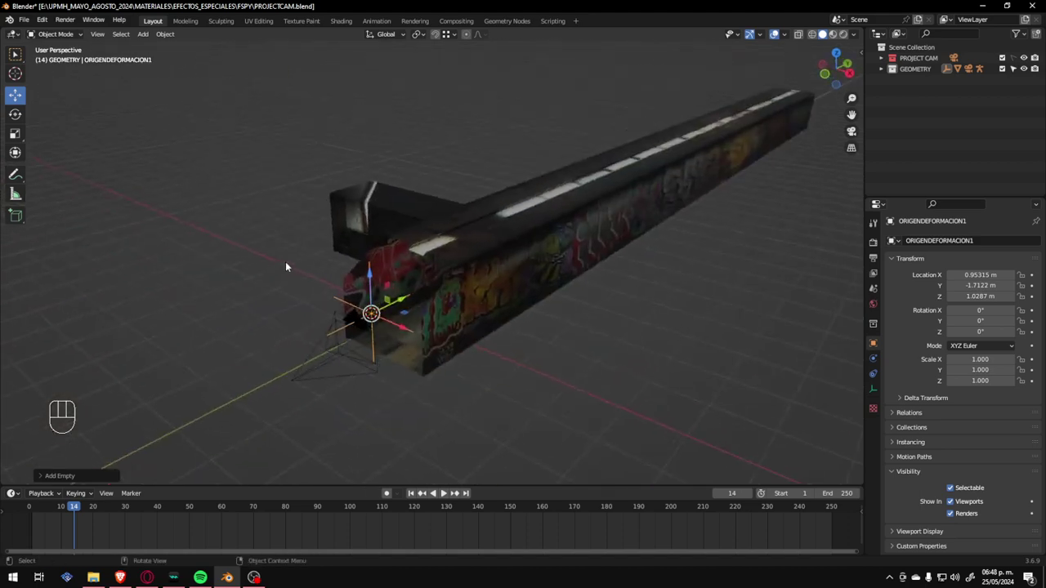
pyautogui.click(478, 255)
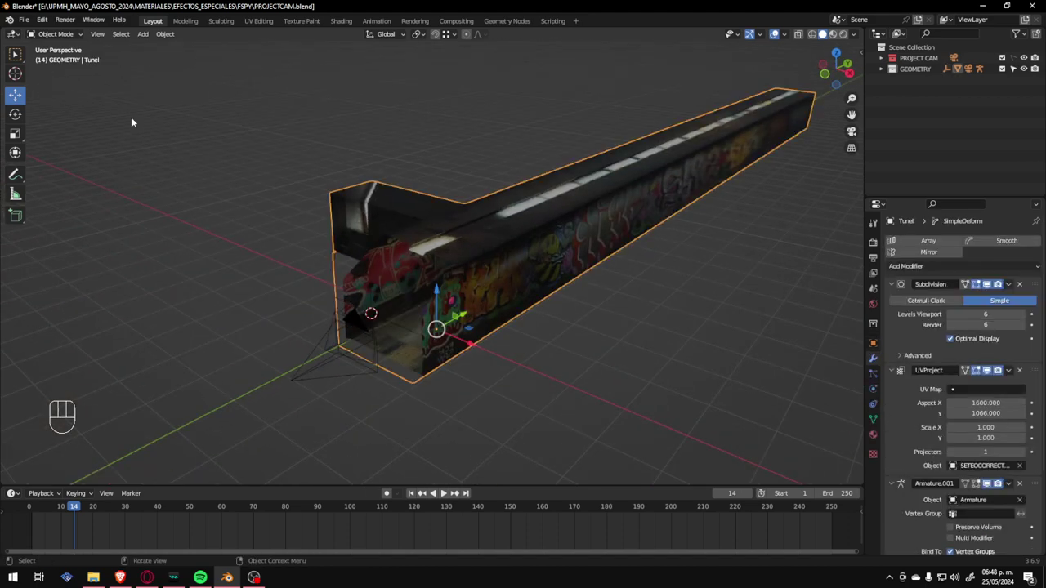
pyautogui.scroll(-3, 916, 339)
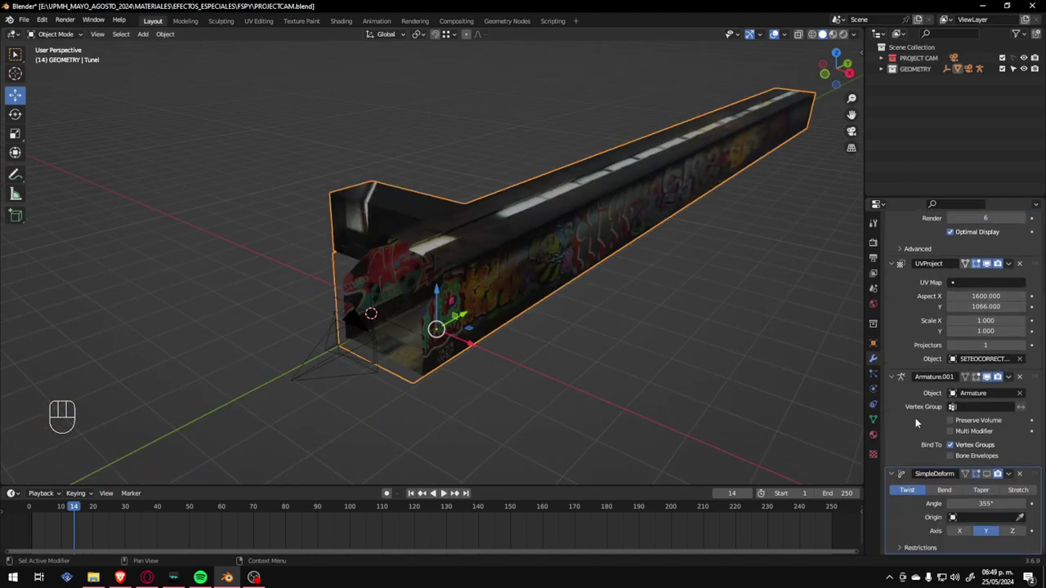
pyautogui.click(987, 477)
pyautogui.click(986, 477)
pyautogui.click(986, 477)
pyautogui.click(986, 478)
pyautogui.click(987, 477)
pyautogui.click(987, 478)
pyautogui.click(987, 477)
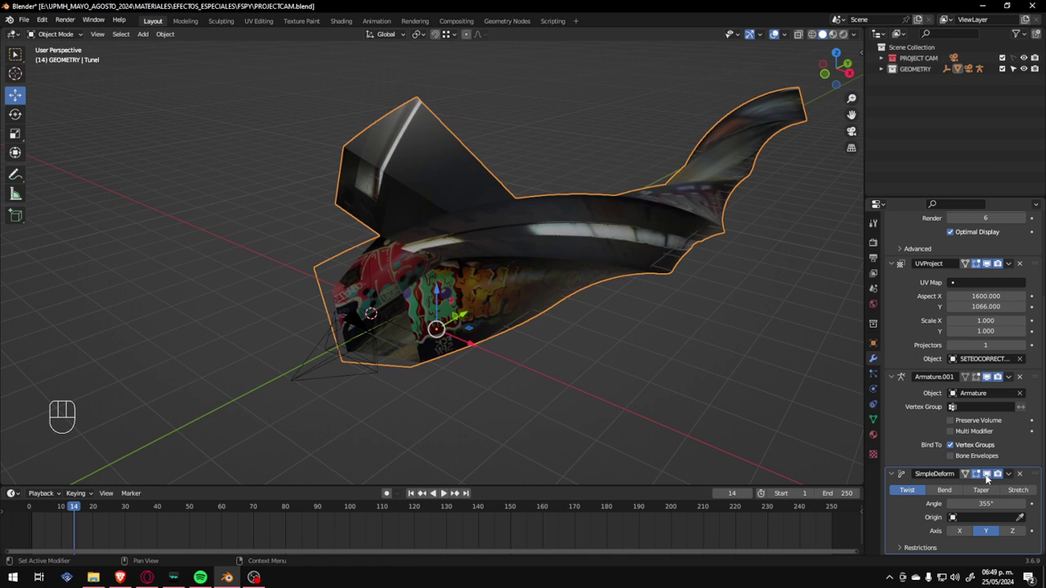
pyautogui.click(986, 478)
pyautogui.click(982, 479)
# Set the Simple Deform modifier's origin object to ORIGENDEFORMACION1.
pyautogui.click(983, 517)
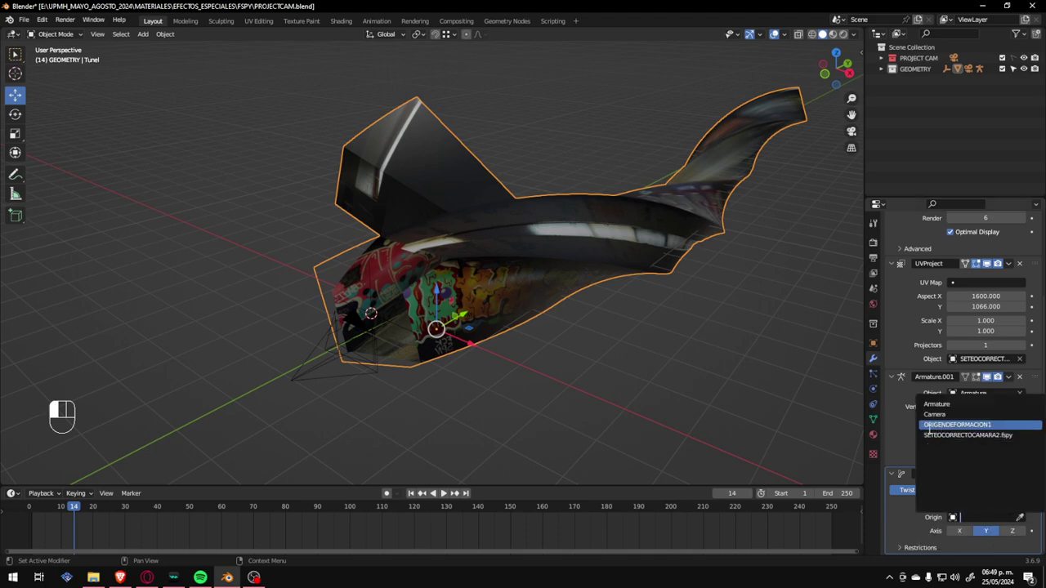
pyautogui.press('Escape')
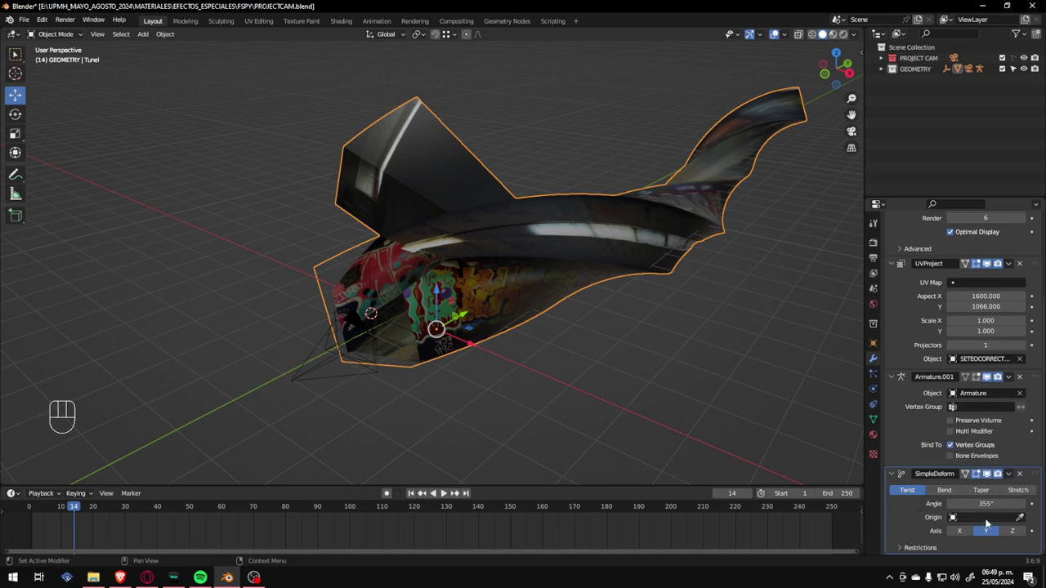
pyautogui.click(1019, 518)
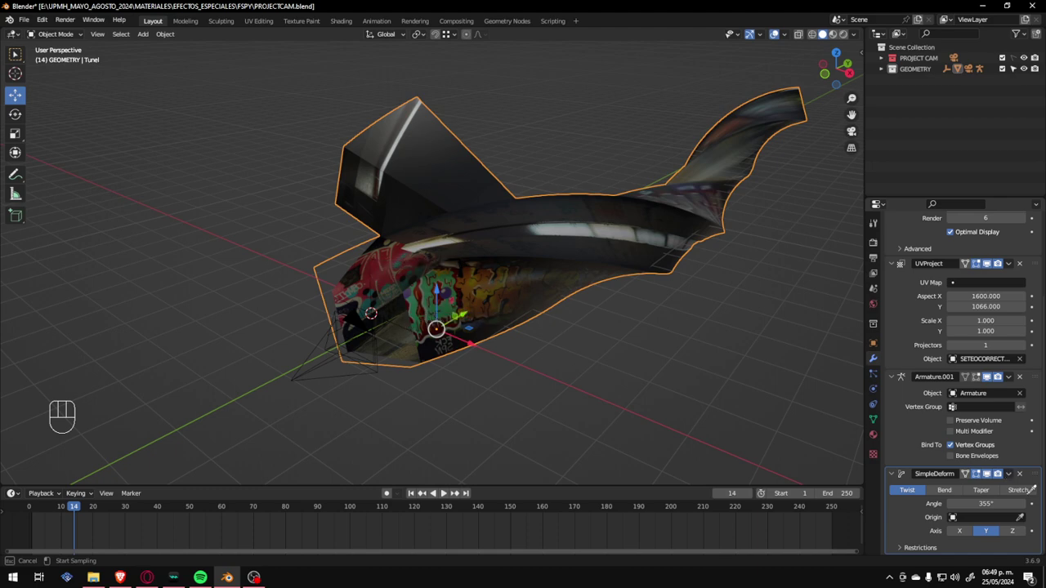
pyautogui.click(1002, 522)
pyautogui.click(992, 518)
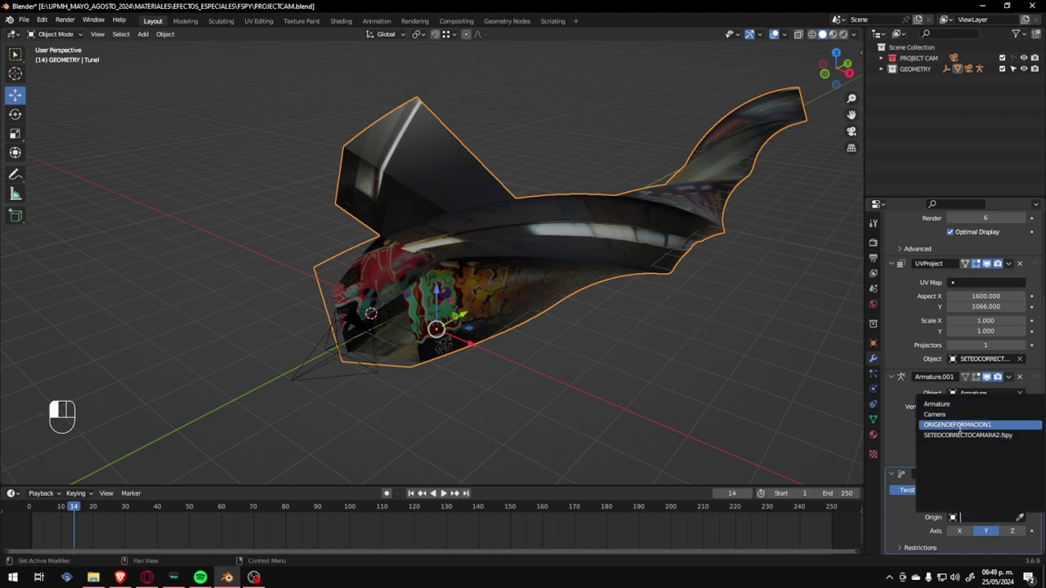
pyautogui.click(956, 425)
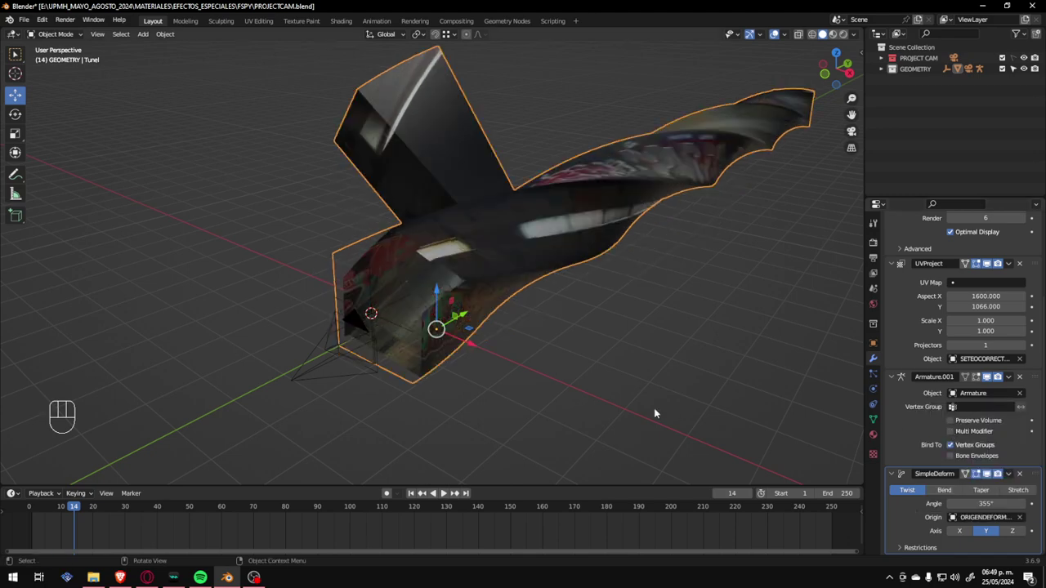
# Try Simple Deform twist angles of 176° and 225° on the tunnel, checking its shape from above.
pyautogui.moveTo(458, 327); pyautogui.dragTo(487, 304, button='middle')
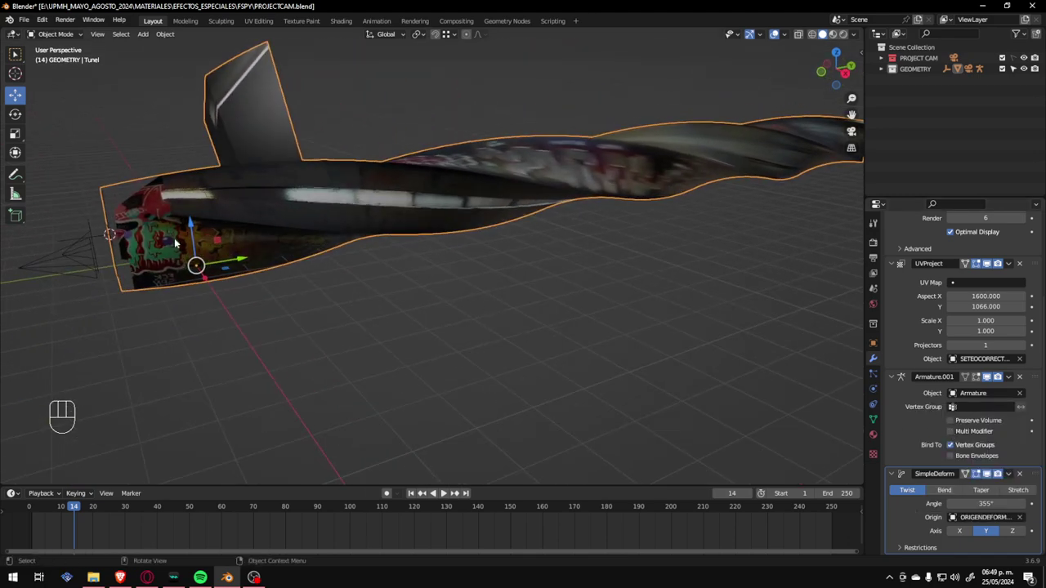
pyautogui.moveTo(139, 233); pyautogui.dragTo(248, 214, button='middle')
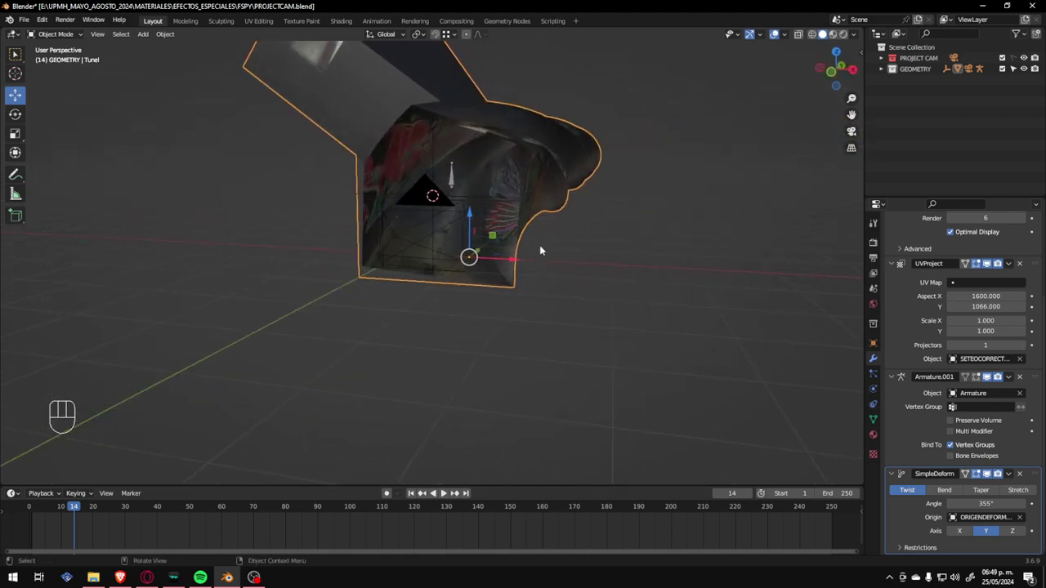
pyautogui.moveTo(985, 503); pyautogui.dragTo(863, 503)
pyautogui.scroll(-3, 627, 355)
pyautogui.moveTo(257, 280); pyautogui.dragTo(685, 339, button='middle')
pyautogui.scroll(-2, 571, 302)
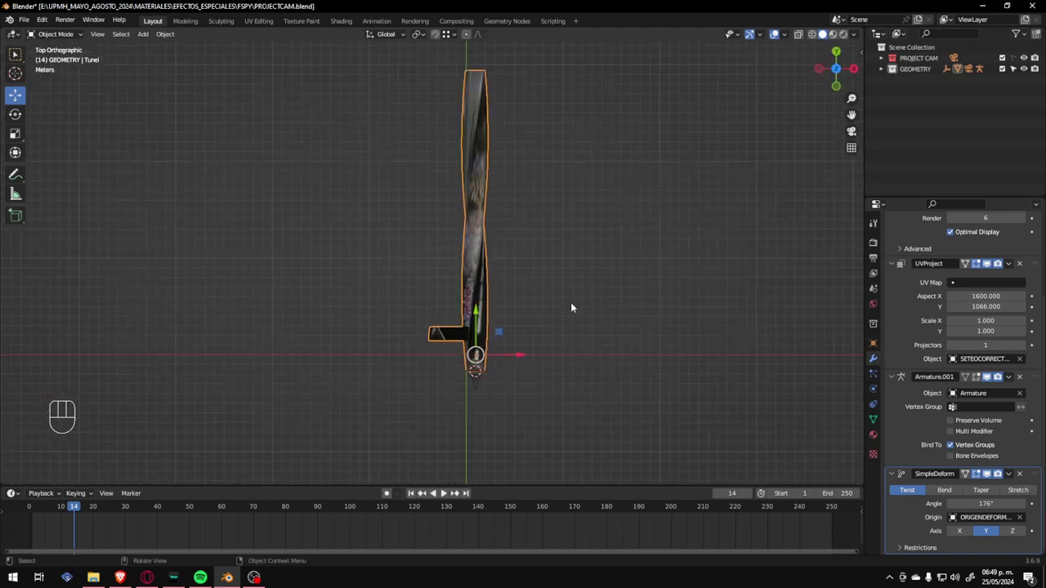
pyautogui.keyDown('shift'); pyautogui.moveTo(571, 302); pyautogui.dragTo(532, 275, button='middle'); pyautogui.keyUp('shift')
pyautogui.moveTo(971, 503); pyautogui.dragTo(1000, 503)
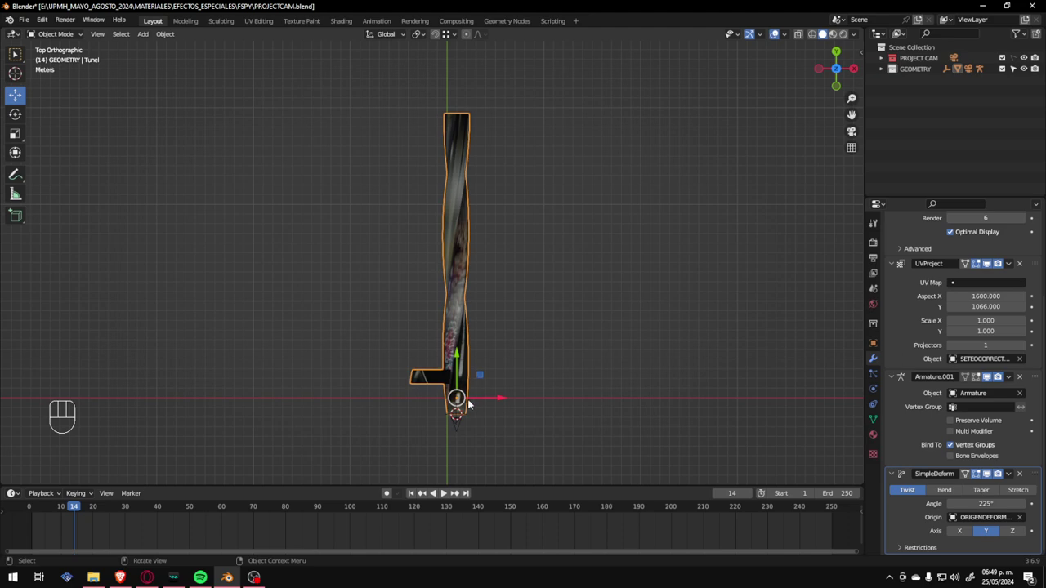
# View the twisted tunnel through the camera in Rendered shading and examine how the spiral looks up close.
pyautogui.press('KP_0')
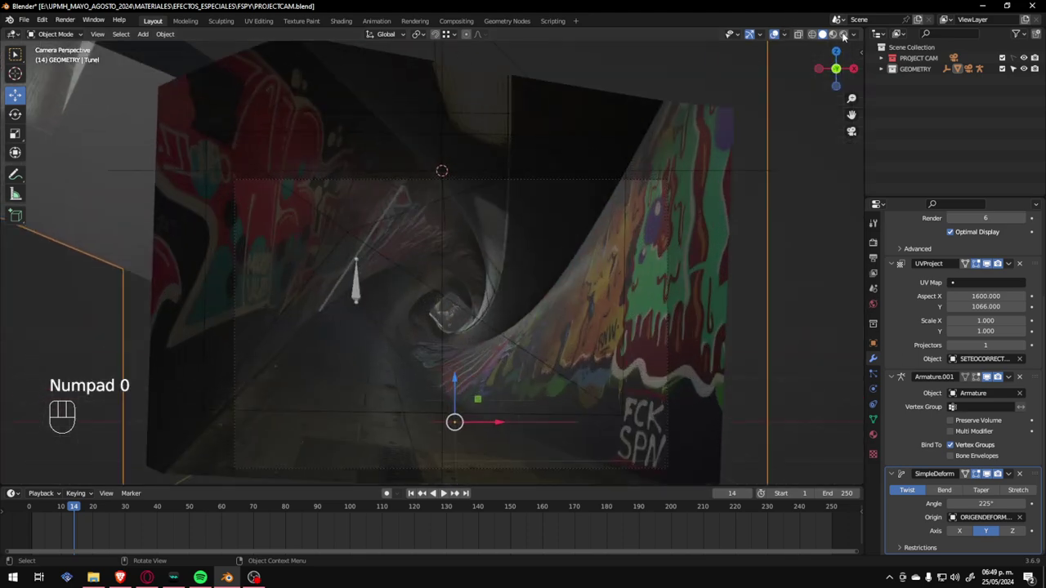
pyautogui.click(845, 35)
pyautogui.scroll(3, 443, 347)
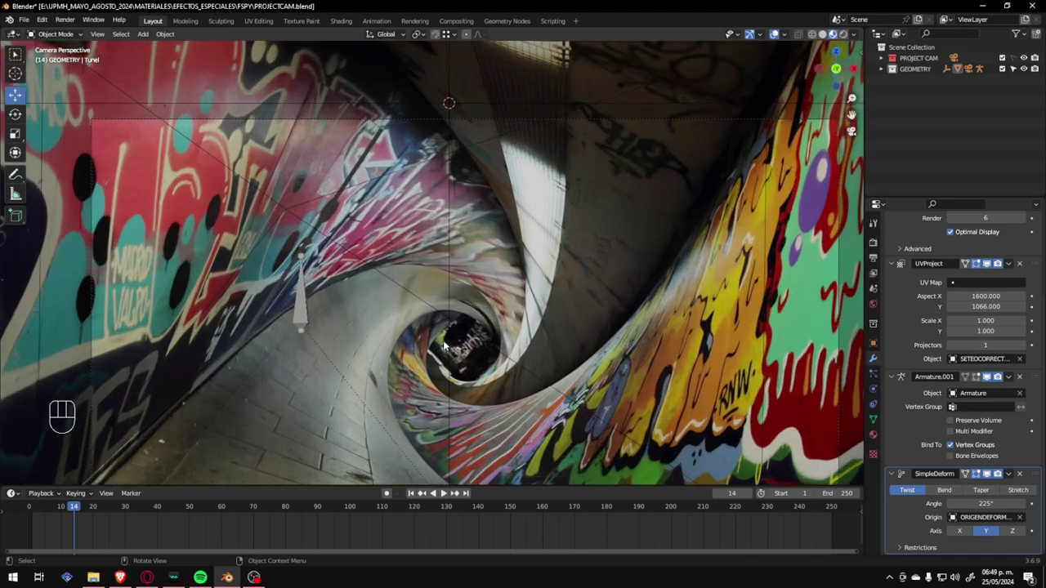
pyautogui.scroll(-3, 423, 376)
pyautogui.scroll(3, 423, 376)
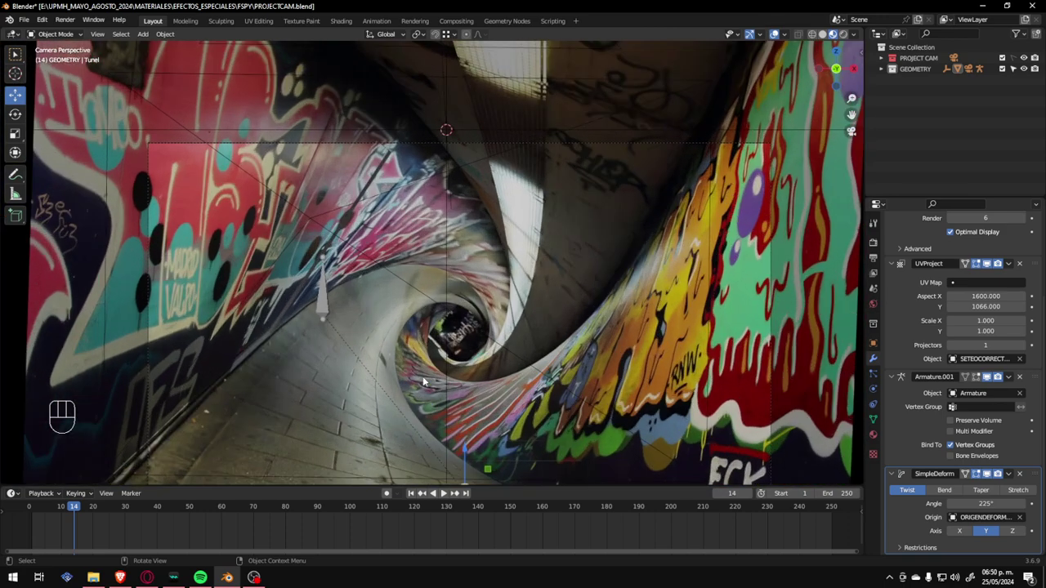
pyautogui.scroll(2, 423, 381)
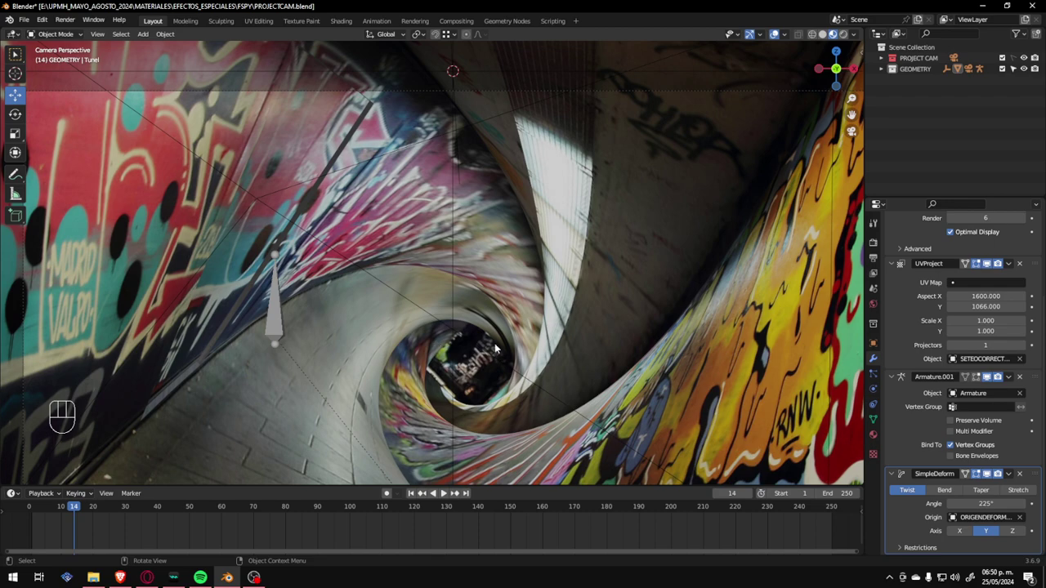
pyautogui.scroll(-2, 407, 215)
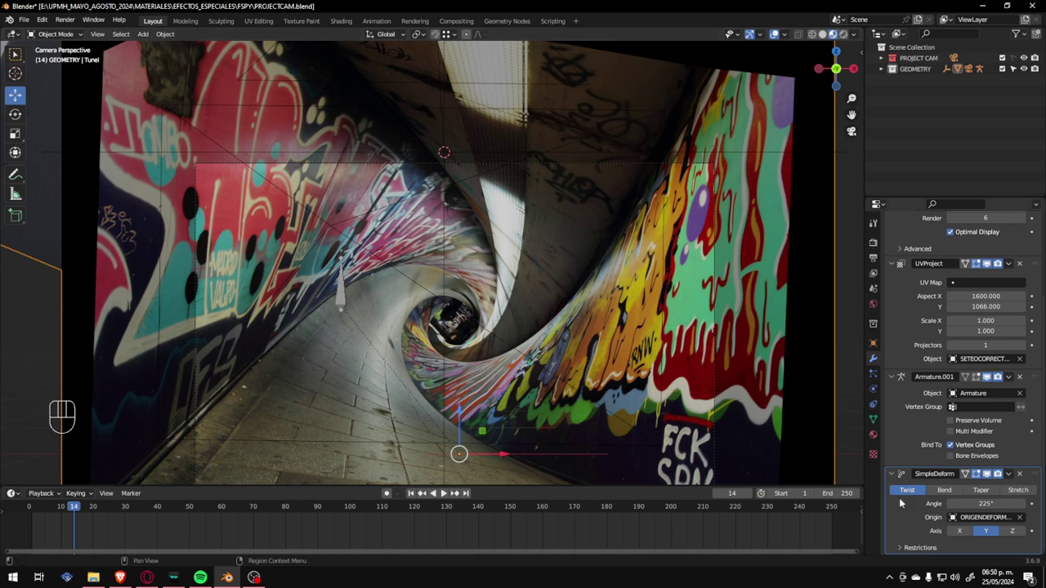
# Set the Simple Deform twist angle to 103° and leave the camera view to inspect the whole tunnel.
pyautogui.moveTo(986, 503)
pyautogui.mouseDown()
pyautogui.moveTo(886, 503)
pyautogui.moveTo(981, 500)
pyautogui.mouseUp()
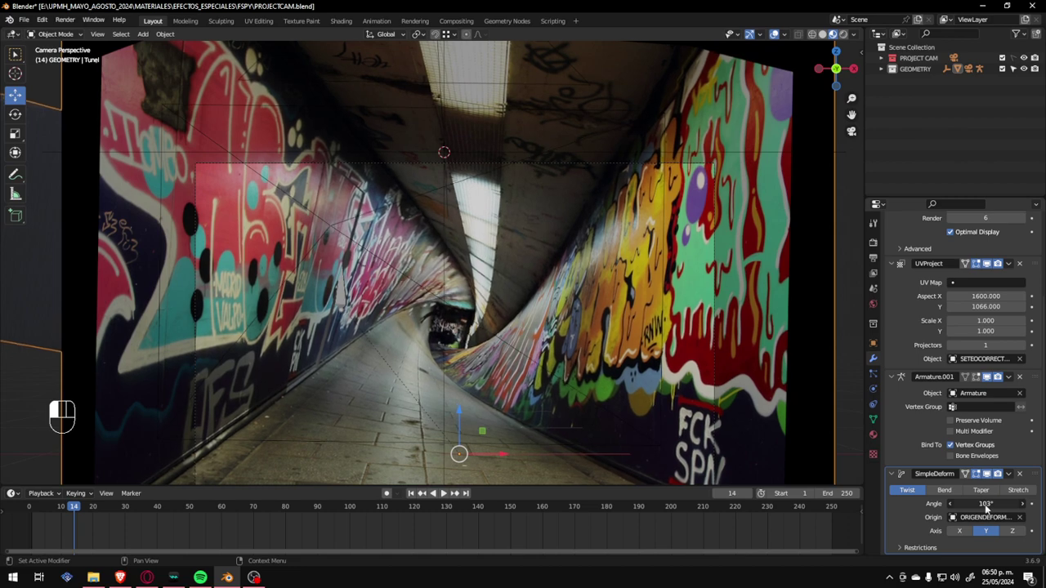
pyautogui.scroll(-3, 532, 330)
pyautogui.moveTo(532, 330); pyautogui.dragTo(313, 309, button='middle')
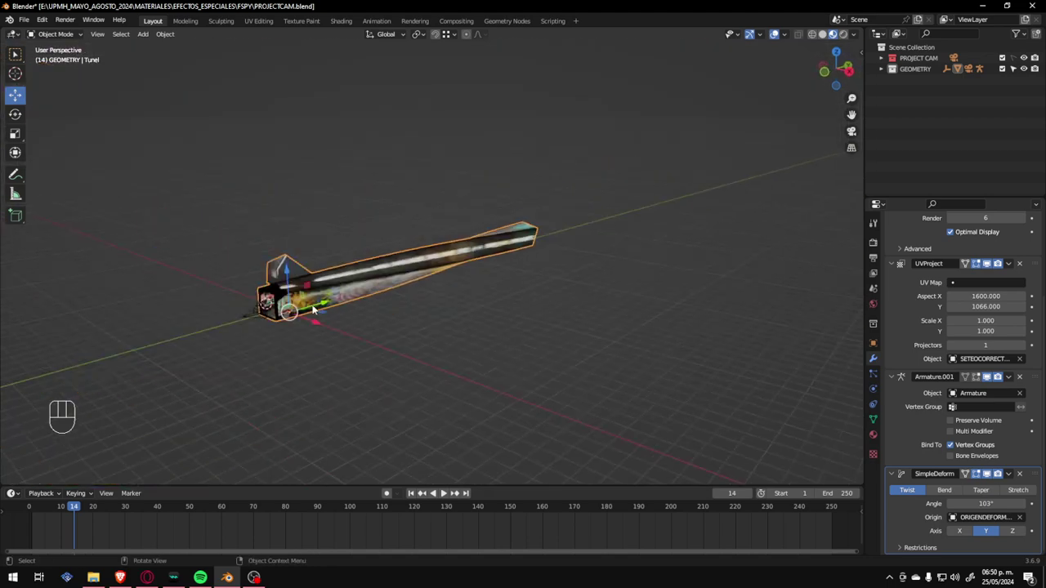
pyautogui.scroll(-4, 533, 240)
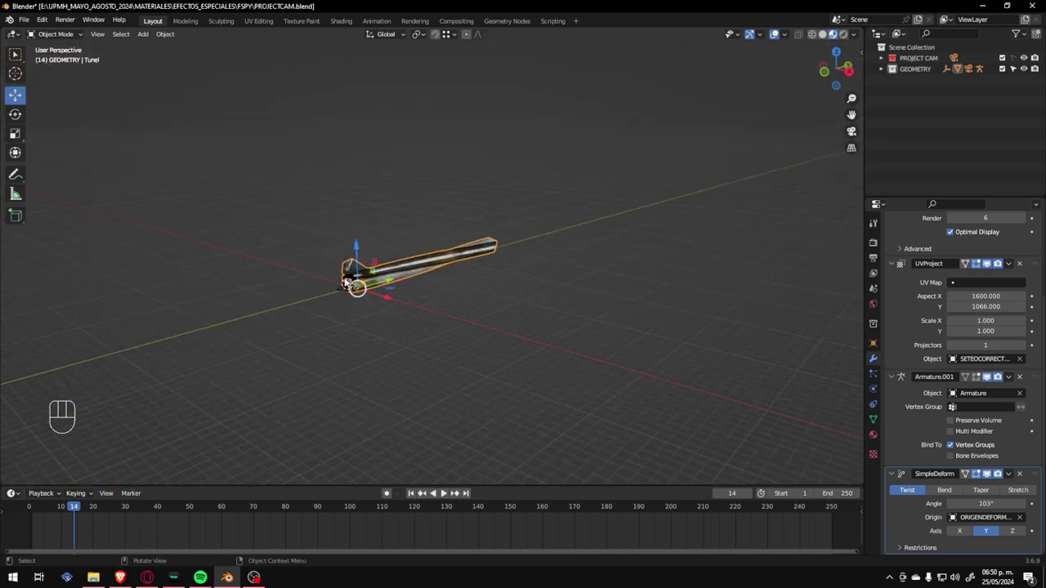